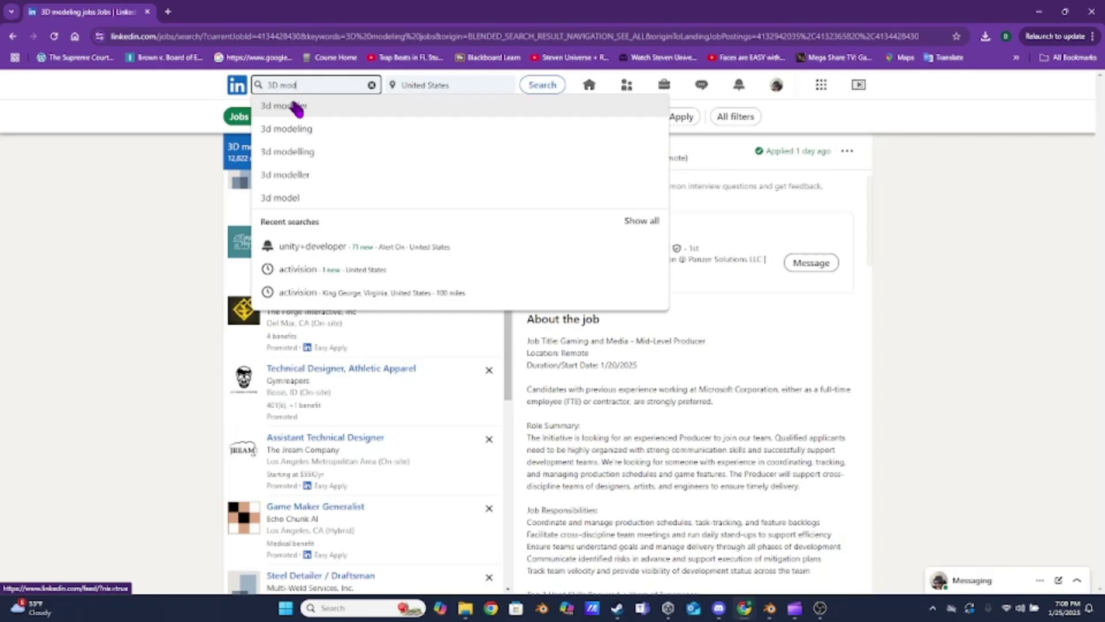
Step: Search LinkedIn jobs for 3d modeler and open the 3D Generalist and Technical Artist listings
left_click(294, 108)
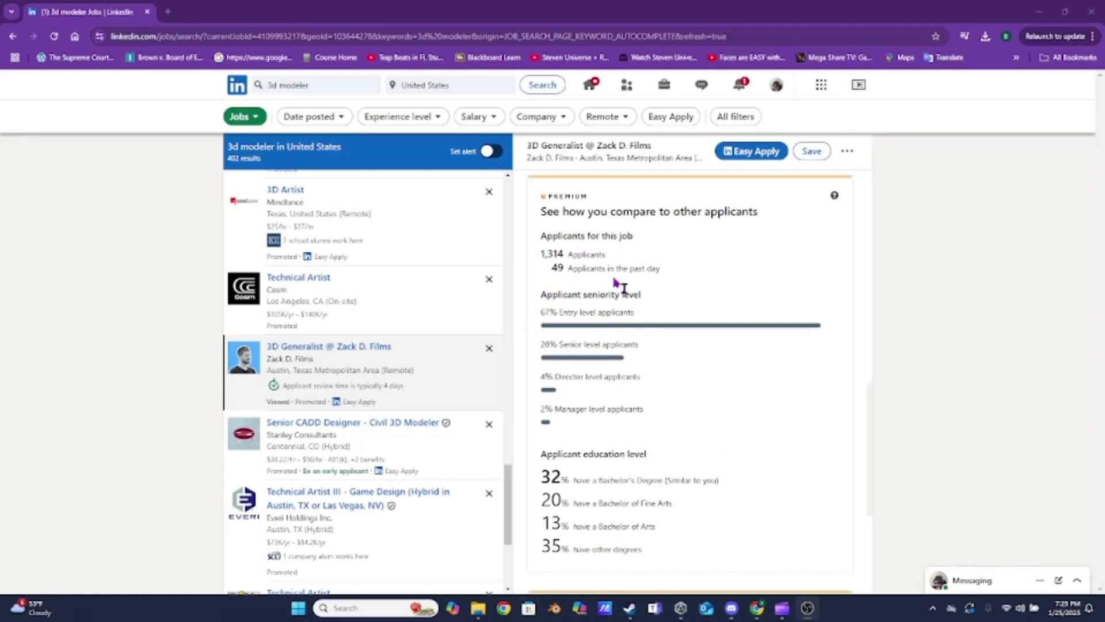
left_click(353, 348)
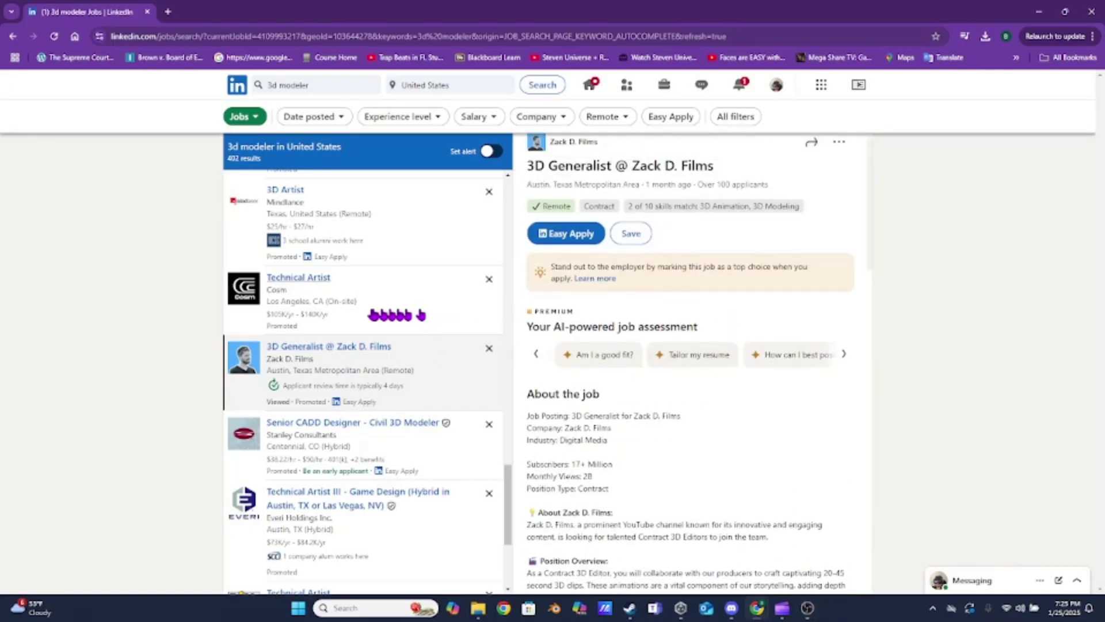
left_click(310, 287)
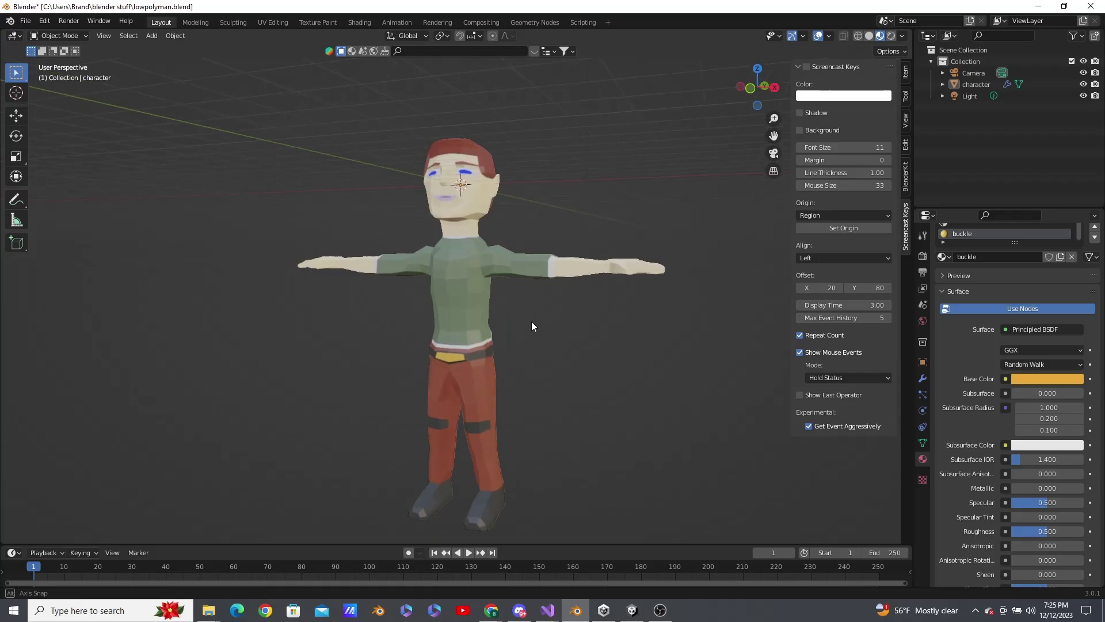
middle_click_drag(530, 321, 537, 348)
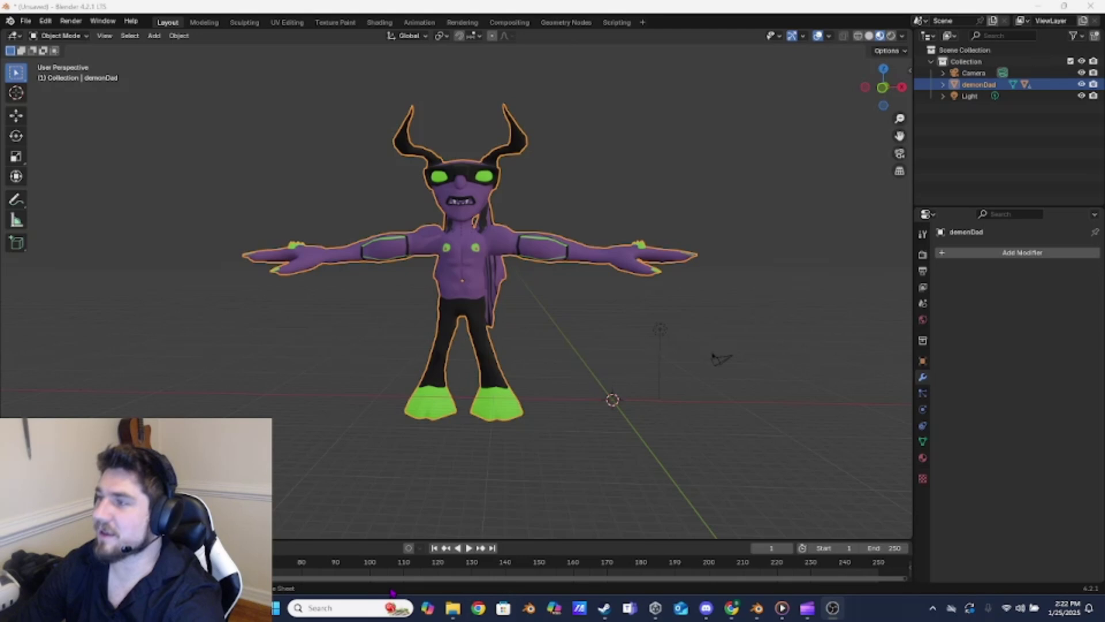
middle_click_drag(526, 322, 498, 346)
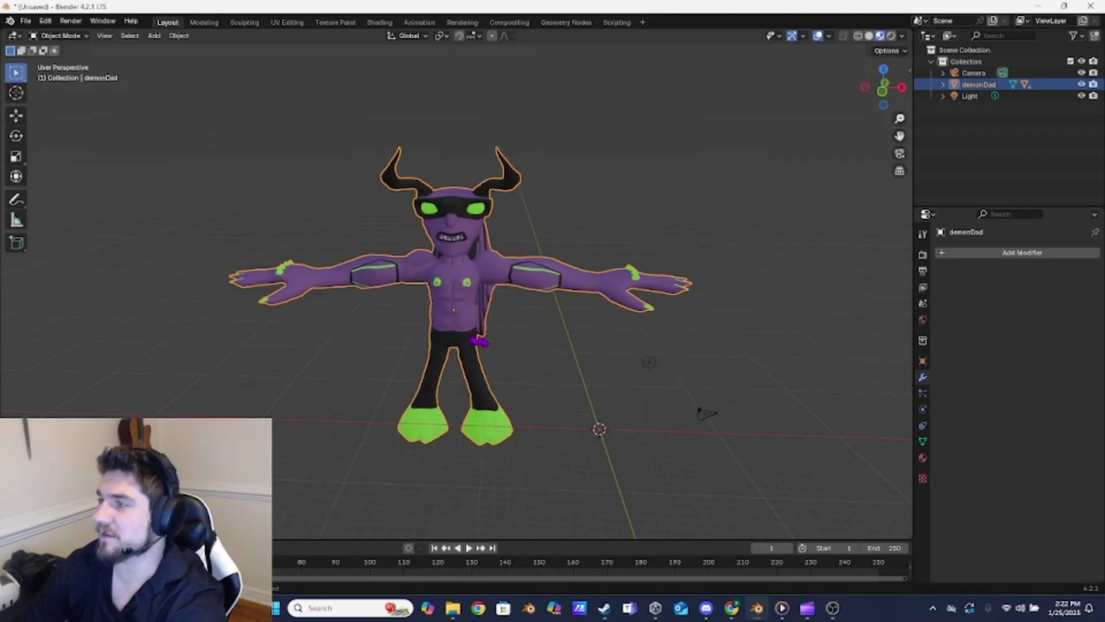
middle_click_drag(480, 349, 516, 388)
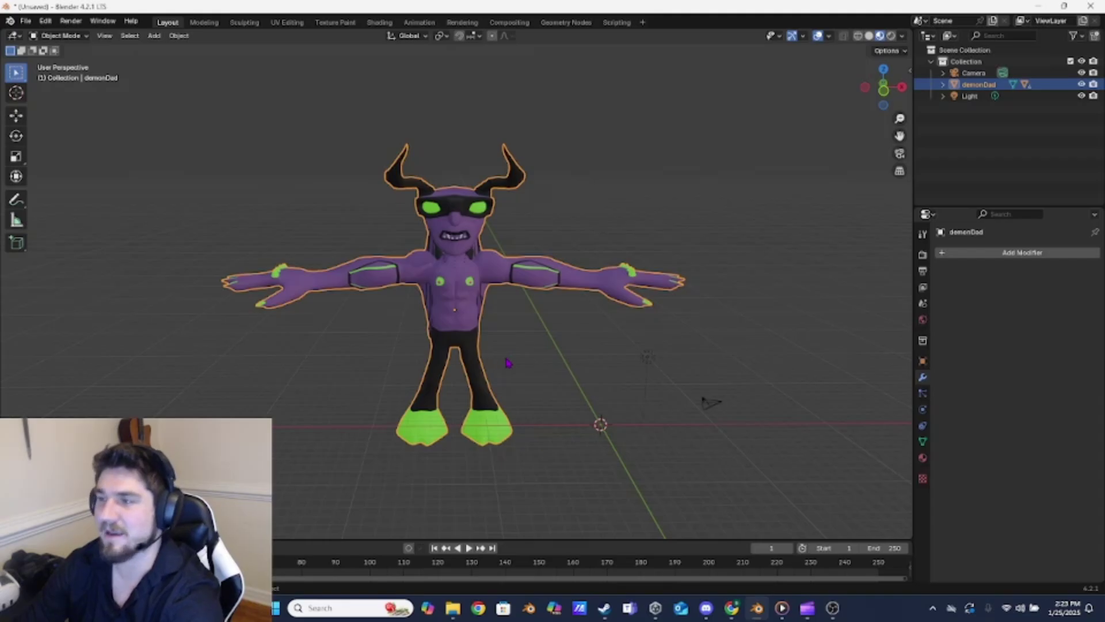
mouse_move(509, 362)
middle_mouse_down()
mouse_move(403, 363)
mouse_move(498, 364)
middle_mouse_up()
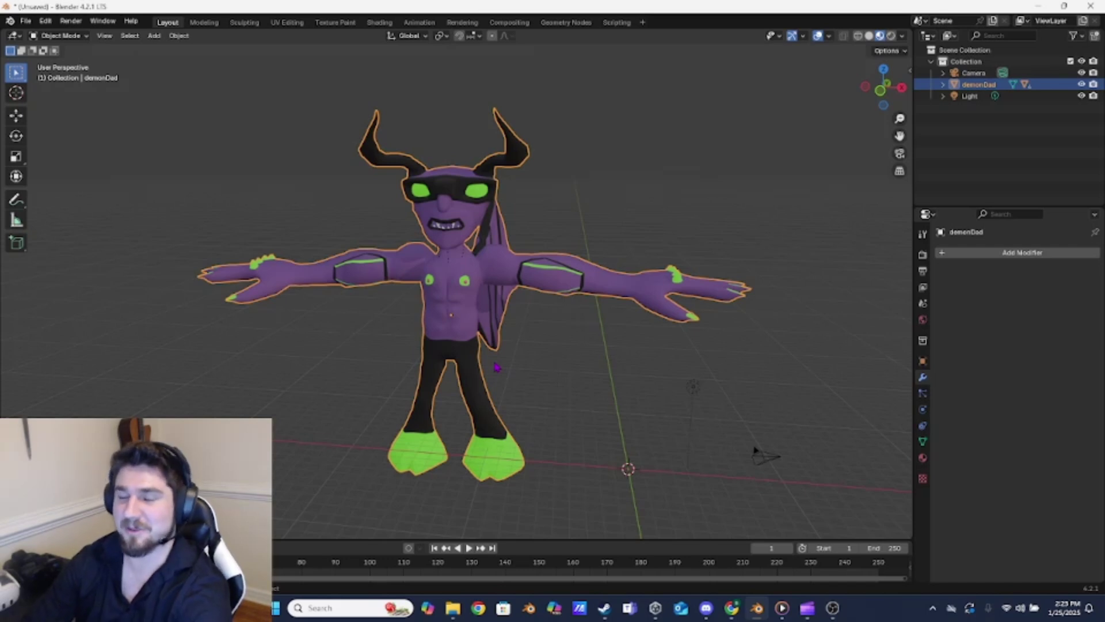
middle_click_drag(501, 360, 526, 331)
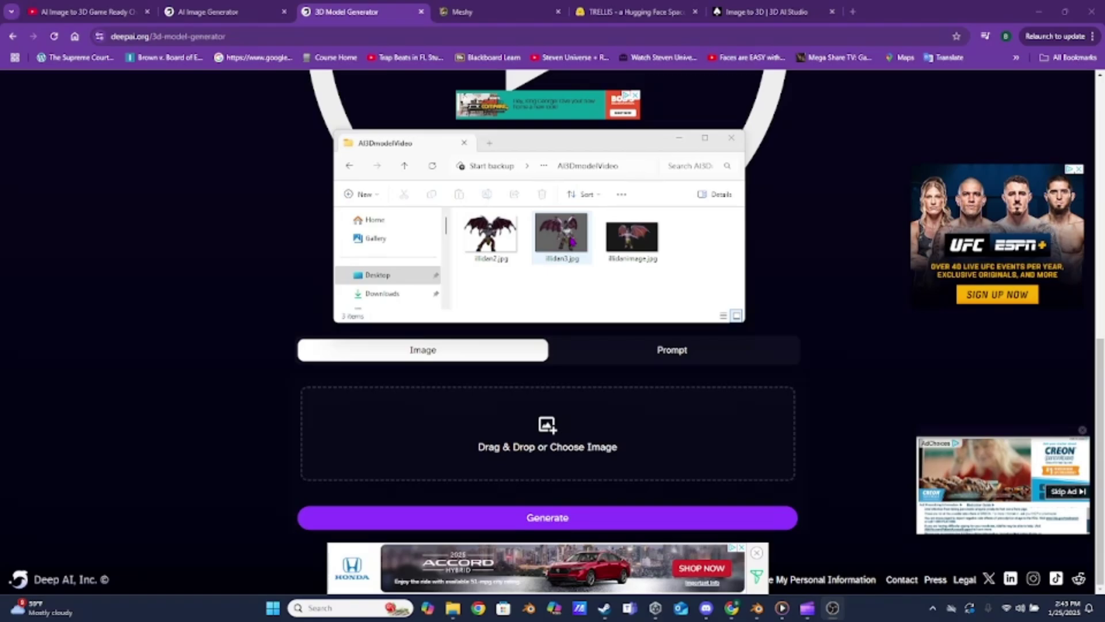
Step: Load illidan3.jpg into the DeepAI 3D Model Generator and rotate the generated winged demon to check it
left_click_drag(560, 230, 593, 453)
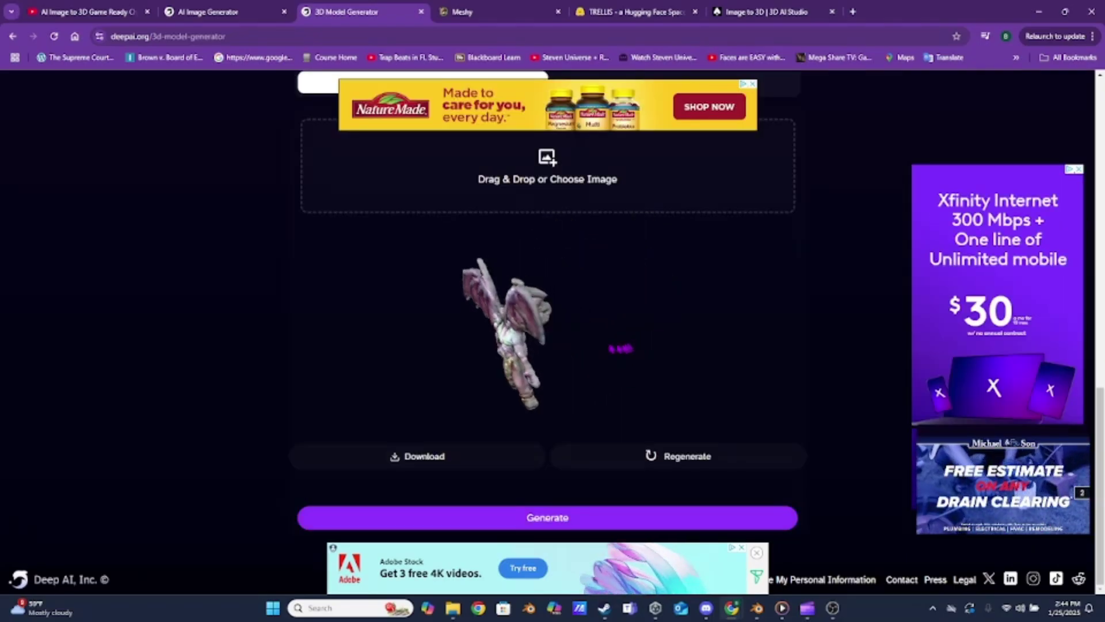
left_click_drag(550, 345, 656, 330)
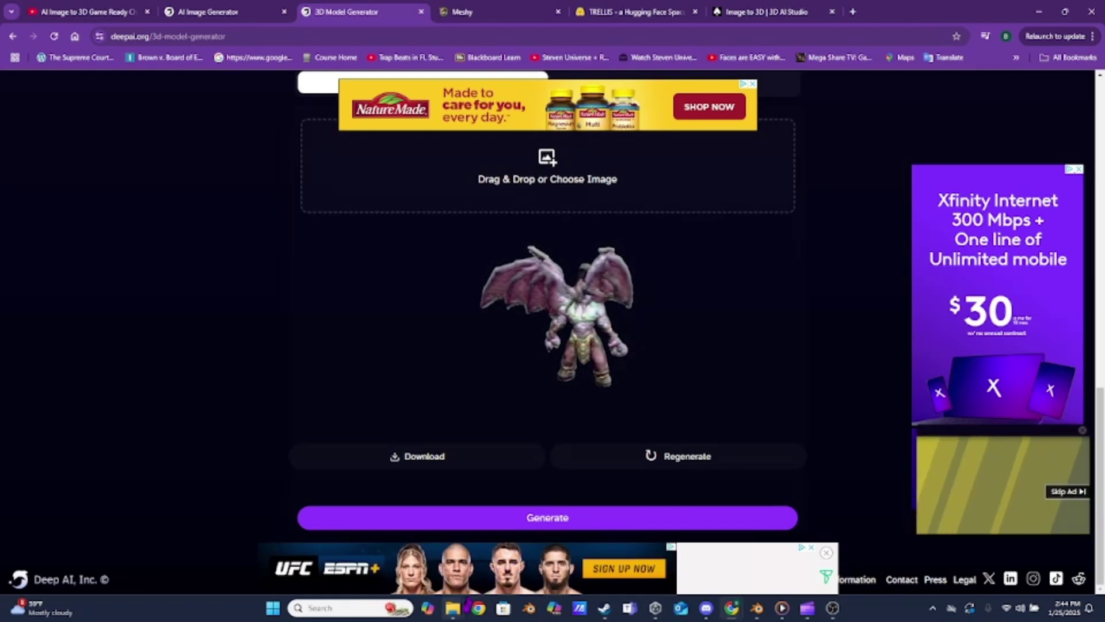
Step: Bring up the AI3DmodelVideo image folder and move its window clear of the generator's upload area
mouse_move(455, 610)
left_click(363, 550)
left_click_drag(542, 145, 888, 149)
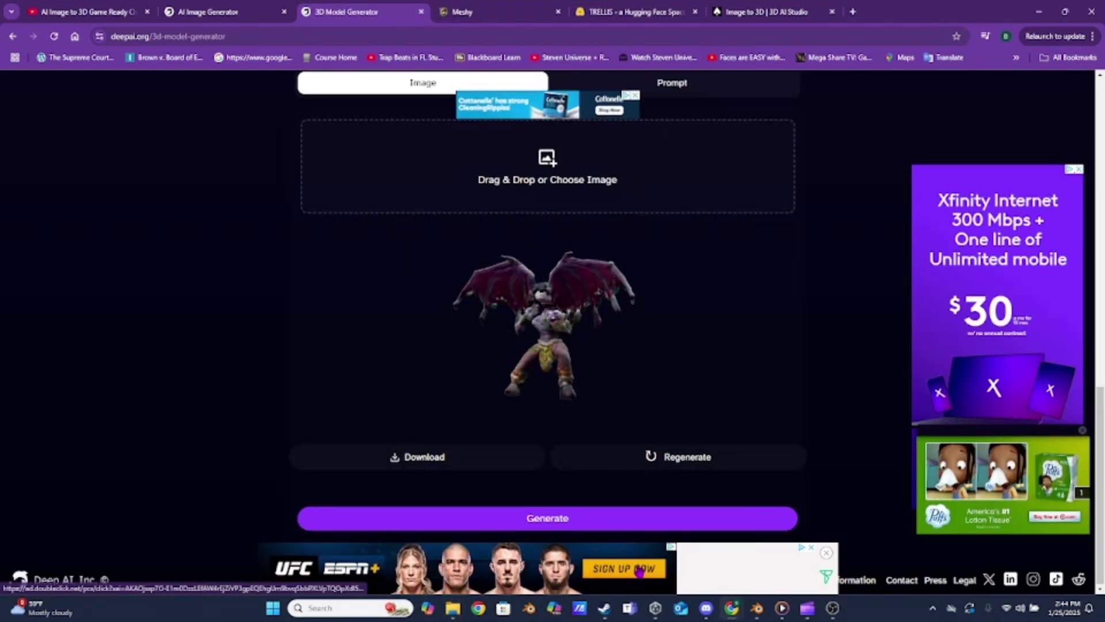
Step: Load illidanimage.jpg into the generator and download the displayed winged demon model
mouse_move(453, 610)
left_click(345, 555)
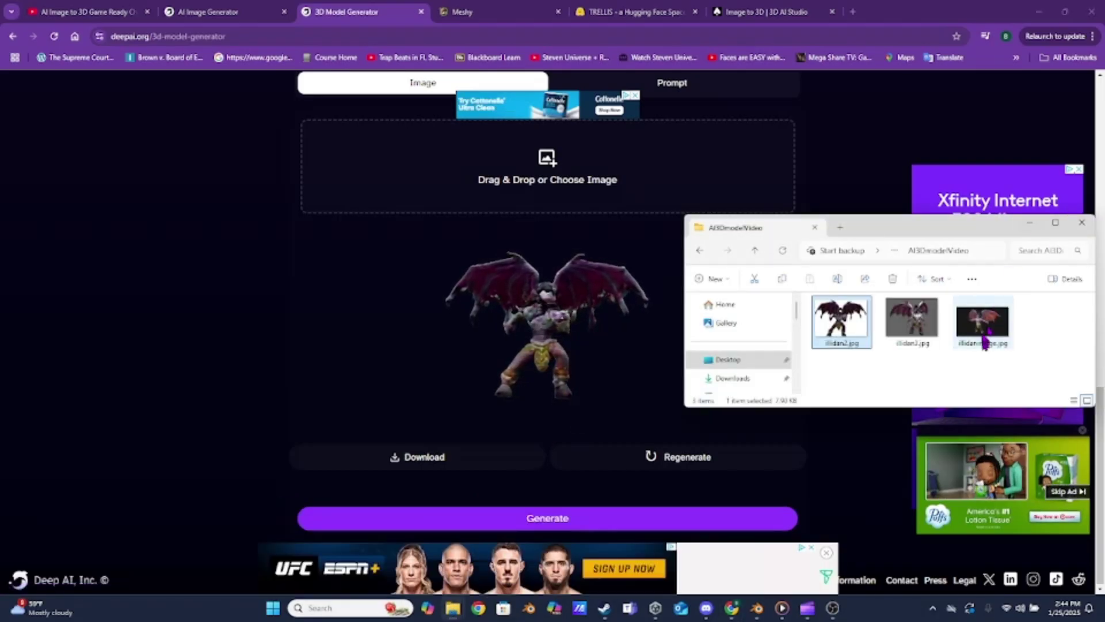
left_click_drag(594, 193, 595, 196)
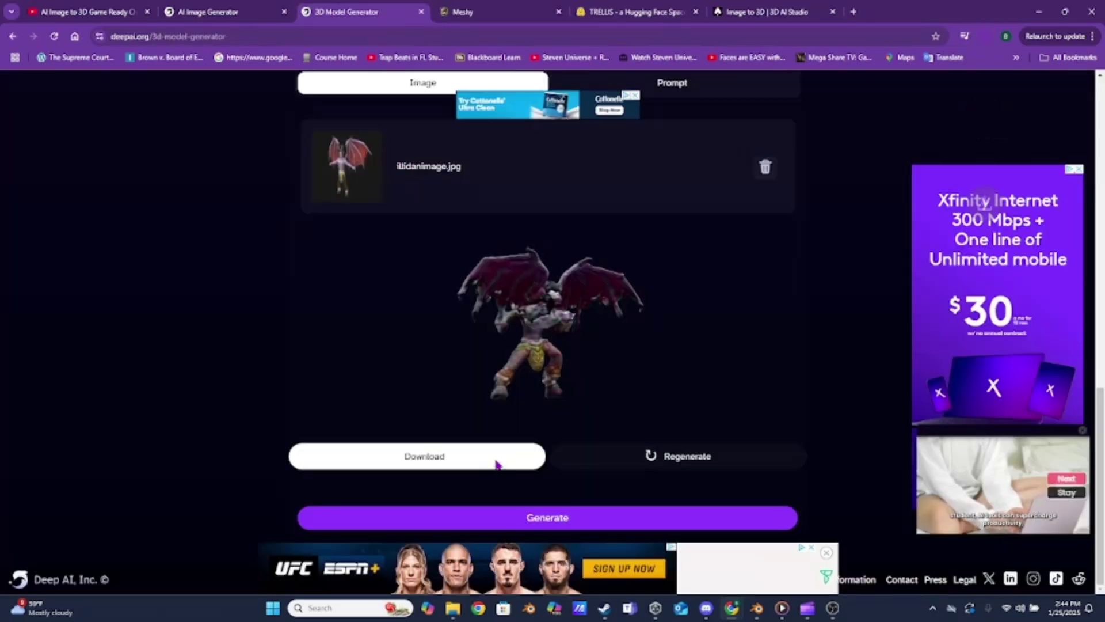
left_click(496, 463)
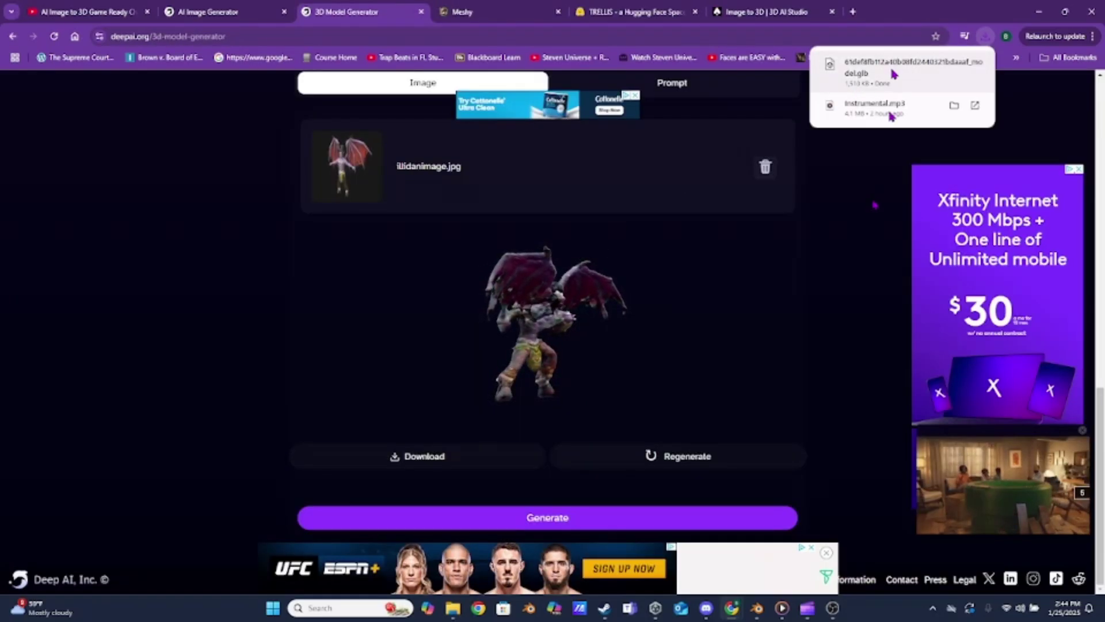
Step: Switch to Blender and move the imported white winged model along the X axis, away from the purple demon
mouse_move(756, 608)
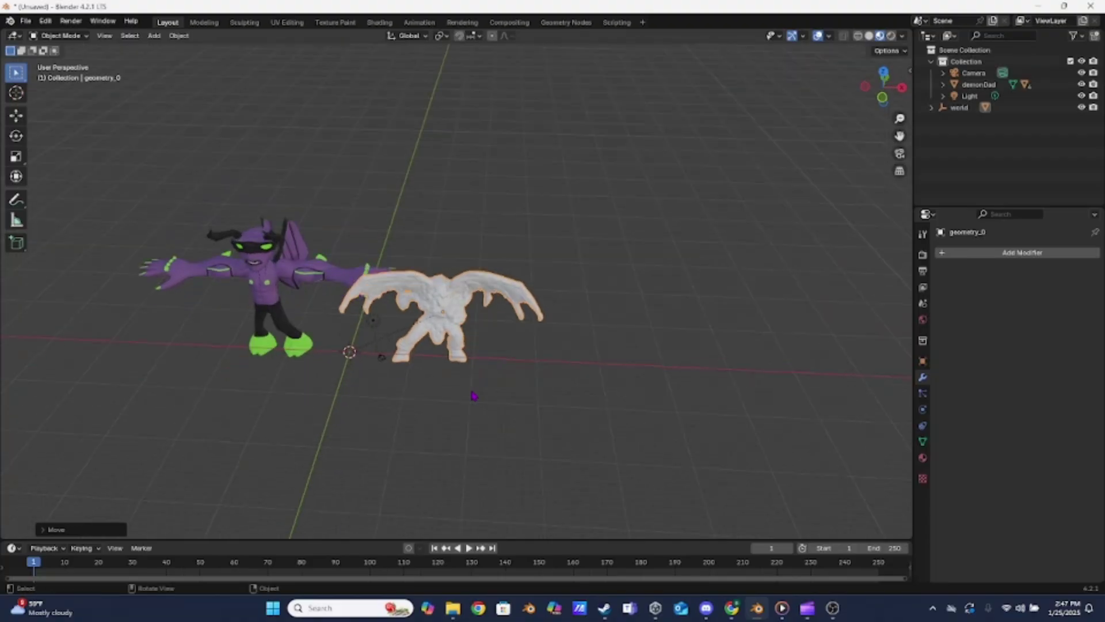
key("g")
key("x")
left_click(536, 390)
middle_click_drag(428, 418, 164, 365)
middle_click_drag(518, 362, 245, 351)
Step: Examine the white winged model's mesh topology in Edit Mode and return to Object Mode
scroll(483, 299, "up", 1)
left_click(536, 303)
key("Tab")
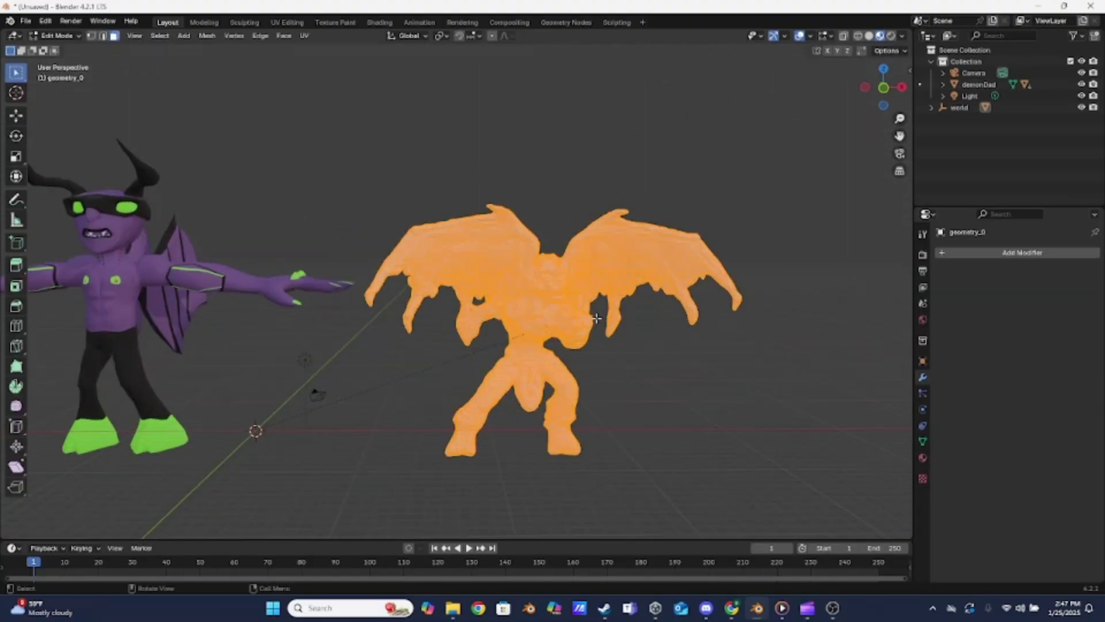
middle_click_drag(640, 361, 505, 342)
scroll(661, 331, "up", 3)
left_click(700, 351)
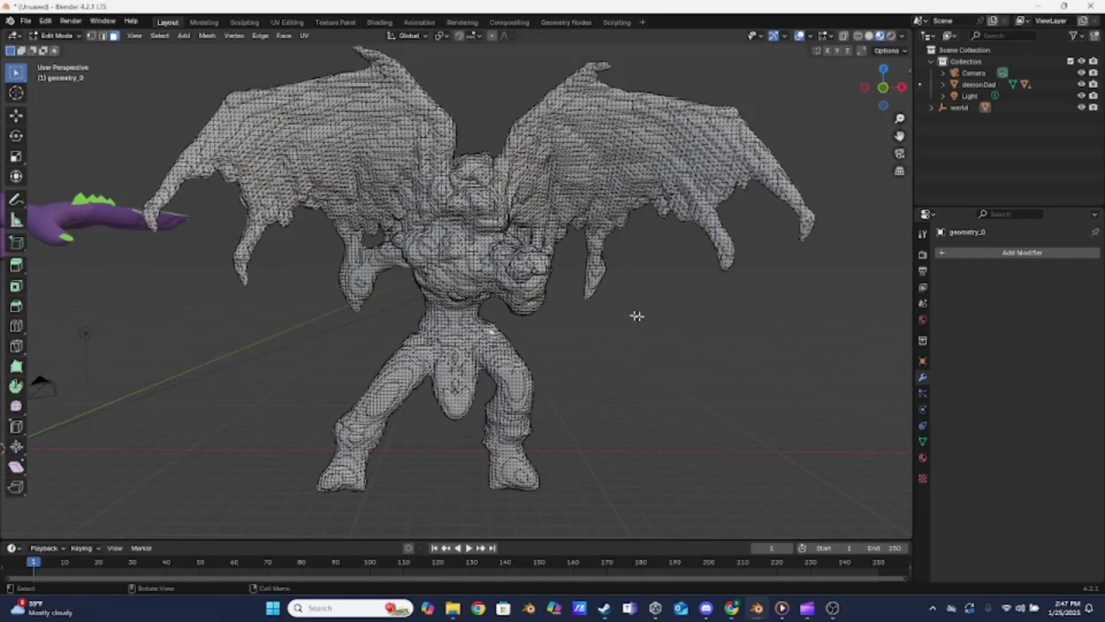
key("Tab")
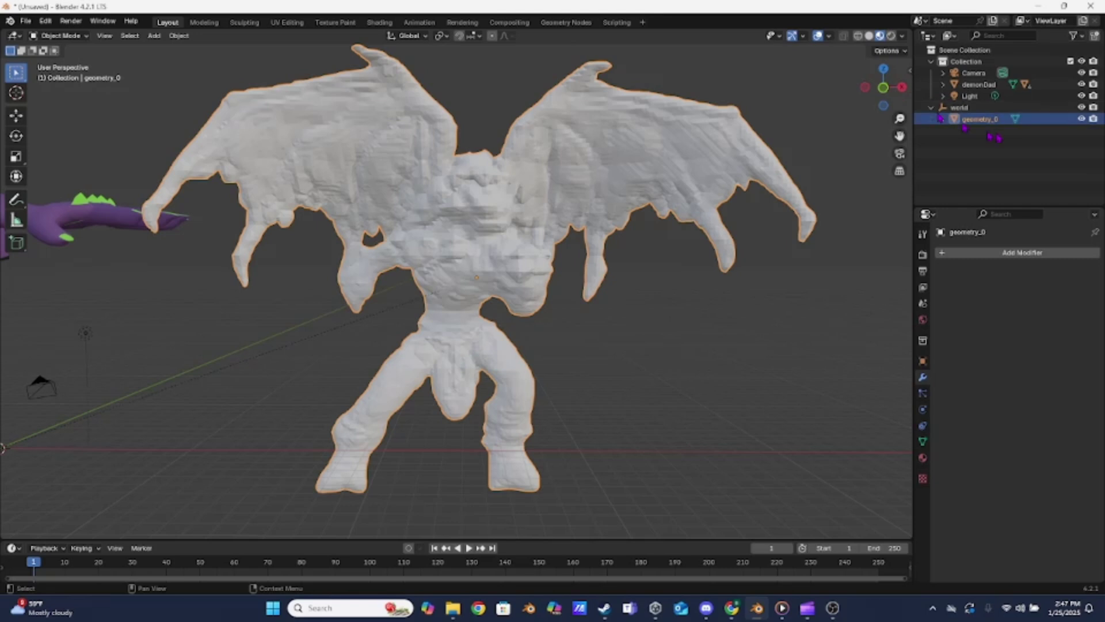
Step: Select the world empty that parents the white winged model and view the model from different angles
middle_click_drag(767, 183, 561, 323)
left_click(958, 107)
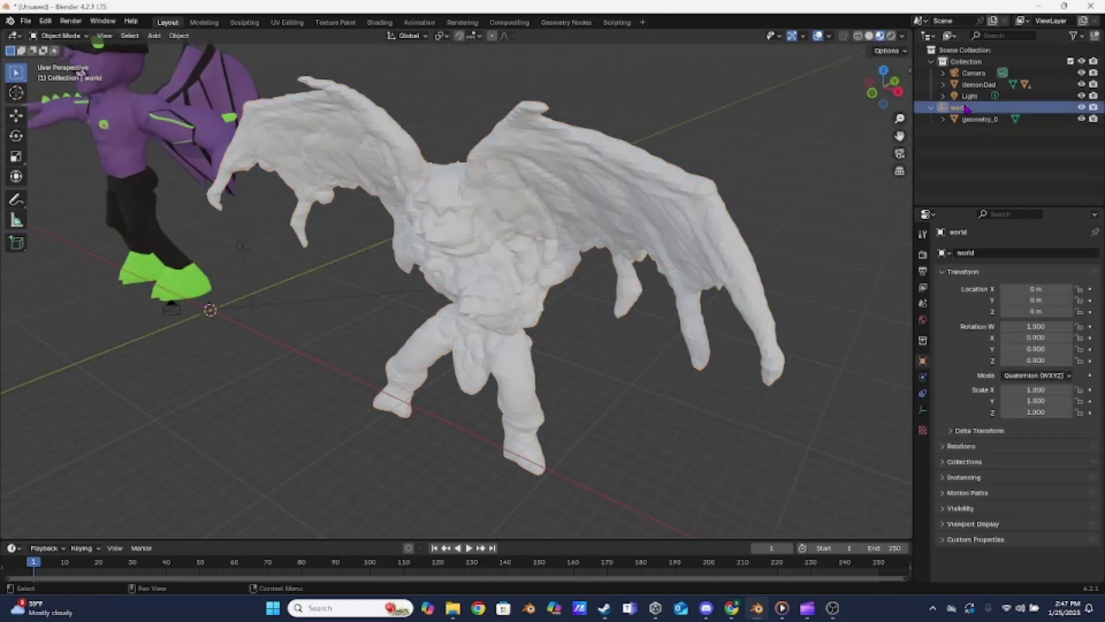
middle_click_drag(393, 308, 662, 351)
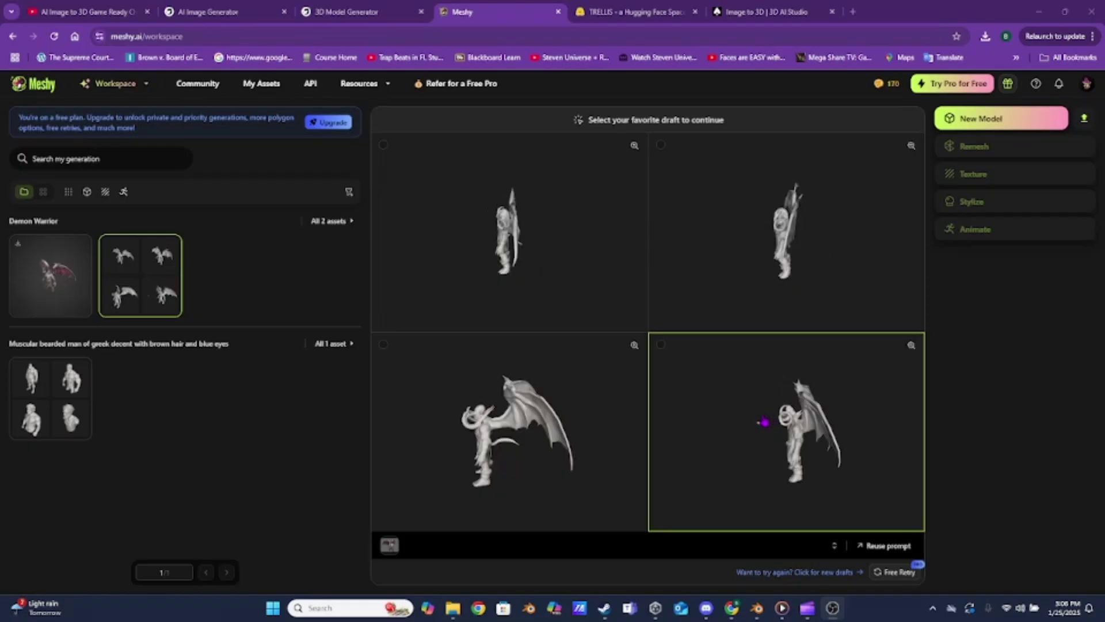
Step: Switch to Meshy, open the textured Demon Warrior asset and examine the model from several angles
left_click(51, 275)
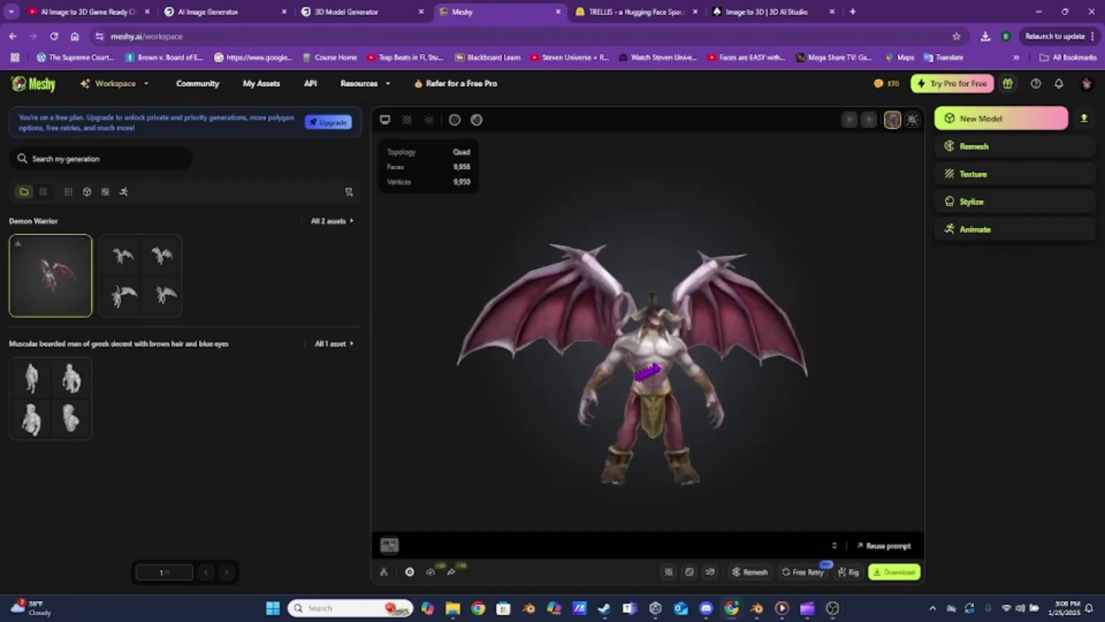
left_click_drag(635, 326, 641, 394)
scroll(676, 340, "up", 3)
left_click_drag(678, 340, 619, 398)
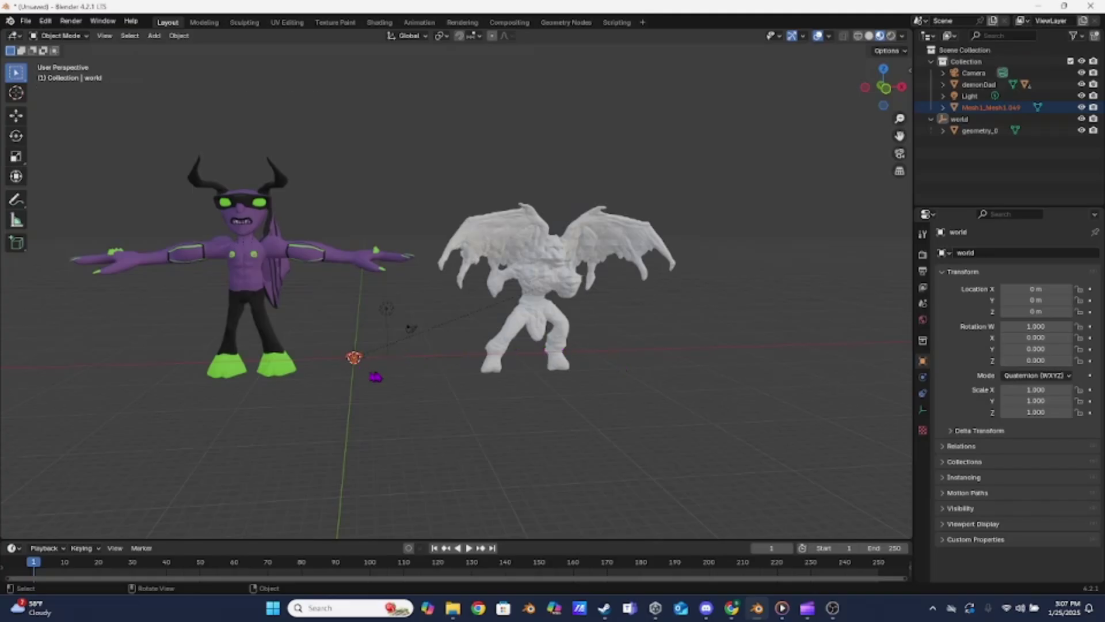
Step: Scale up the imported textured demon in Blender and move it along the X axis to stand beyond the white model
key("s")
left_click(598, 426)
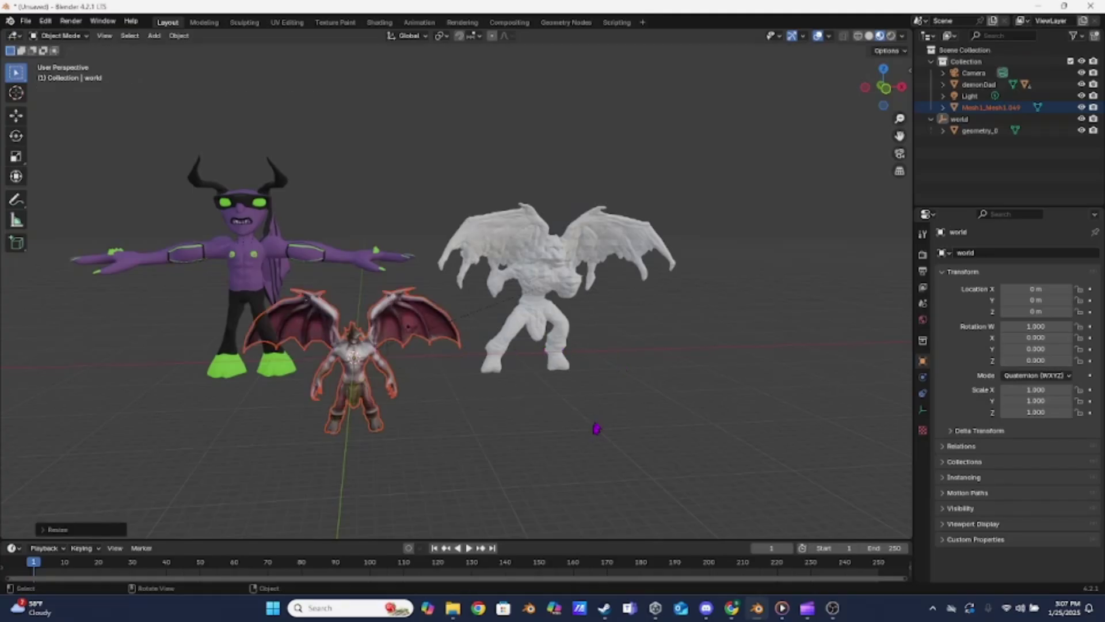
key("g")
left_click(800, 426)
middle_click_drag(800, 426, 548, 405)
key("g")
key("x")
left_click(622, 398)
left_click(622, 347)
Step: Inspect the textured Meshy demon's mesh topology up close in Edit Mode and return to Object Mode
middle_click_drag(624, 350, 647, 369)
middle_click_drag(403, 374, 513, 272, "shift")
scroll(369, 252, "up", 2)
scroll(622, 276, "up", 1)
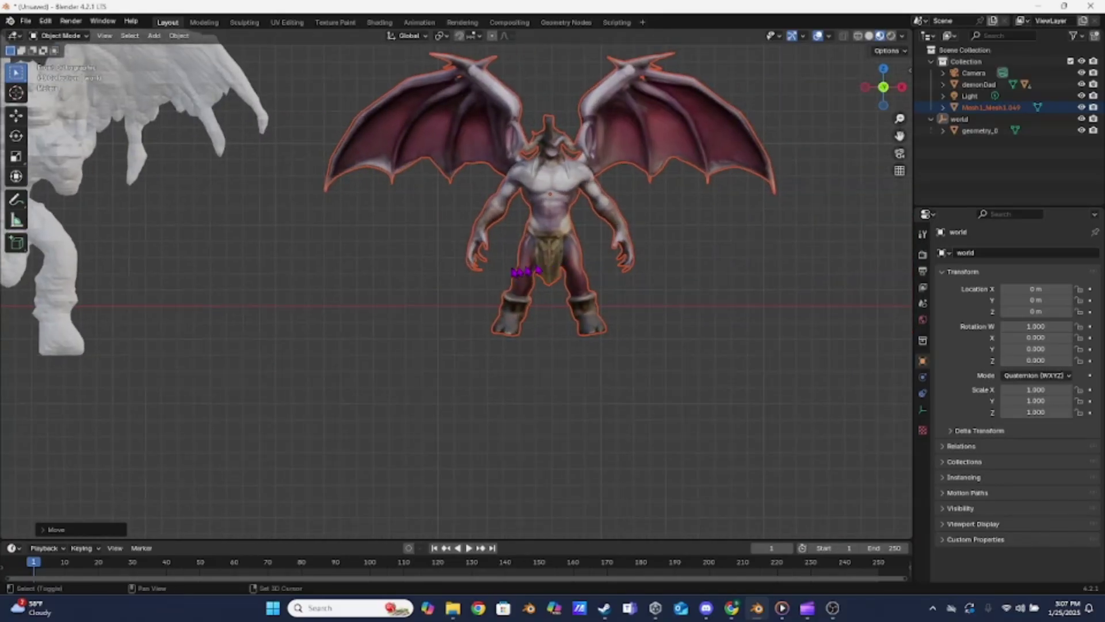
left_click(550, 224)
key("Tab")
scroll(592, 249, "up", 3)
middle_click_drag(592, 249, 550, 353)
key("alt+a")
key("Tab")
Step: Check the white winged model's mesh in Edit Mode again for comparison with the textured demon
scroll(557, 351, "down", 5)
middle_click_drag(308, 372, 450, 318, "shift")
left_click(258, 324)
key("Tab")
key("Tab")
scroll(450, 318, "up", 4, "ctrl")
left_click(443, 250)
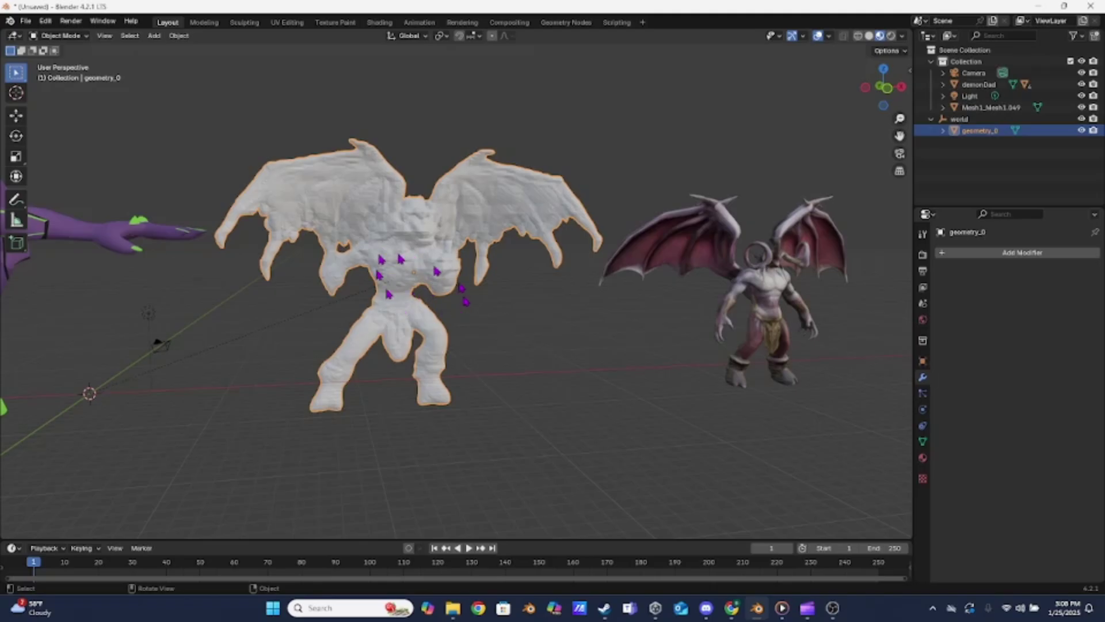
Step: Select the textured Meshy demon and examine its wings, body and texture from several angles
middle_click_drag(640, 354, 467, 336, "shift")
middle_click_drag(567, 337, 528, 333)
scroll(532, 322, "up", 4)
left_click(580, 269)
middle_click_drag(624, 306, 541, 305, "shift")
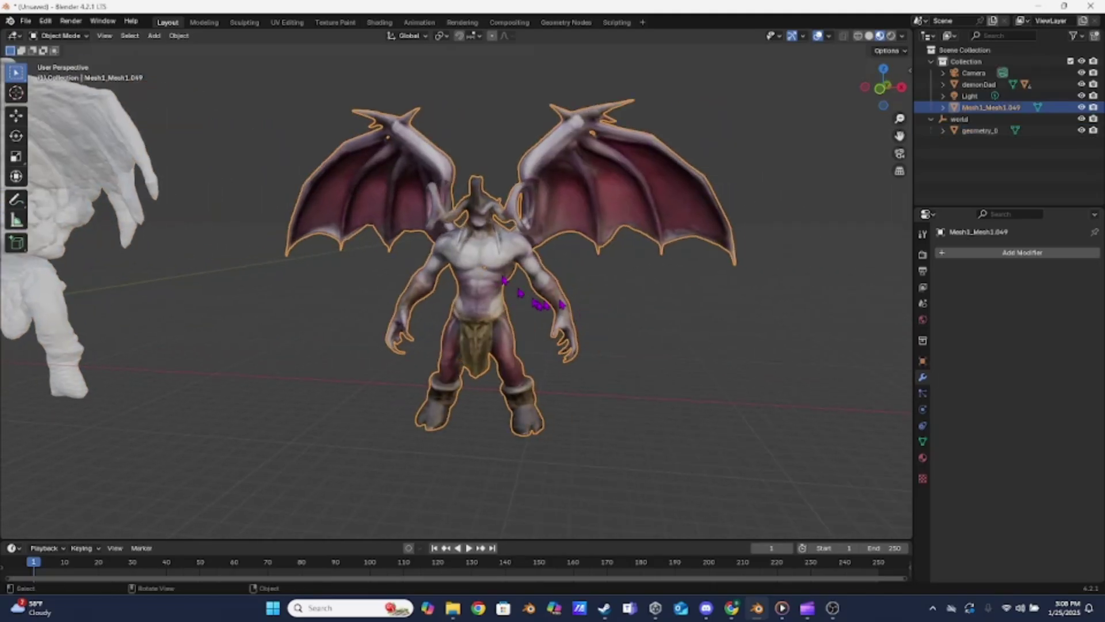
scroll(488, 261, "up", 5)
scroll(525, 259, "down", 5)
scroll(471, 342, "up", 1)
middle_click_drag(470, 342, 505, 283)
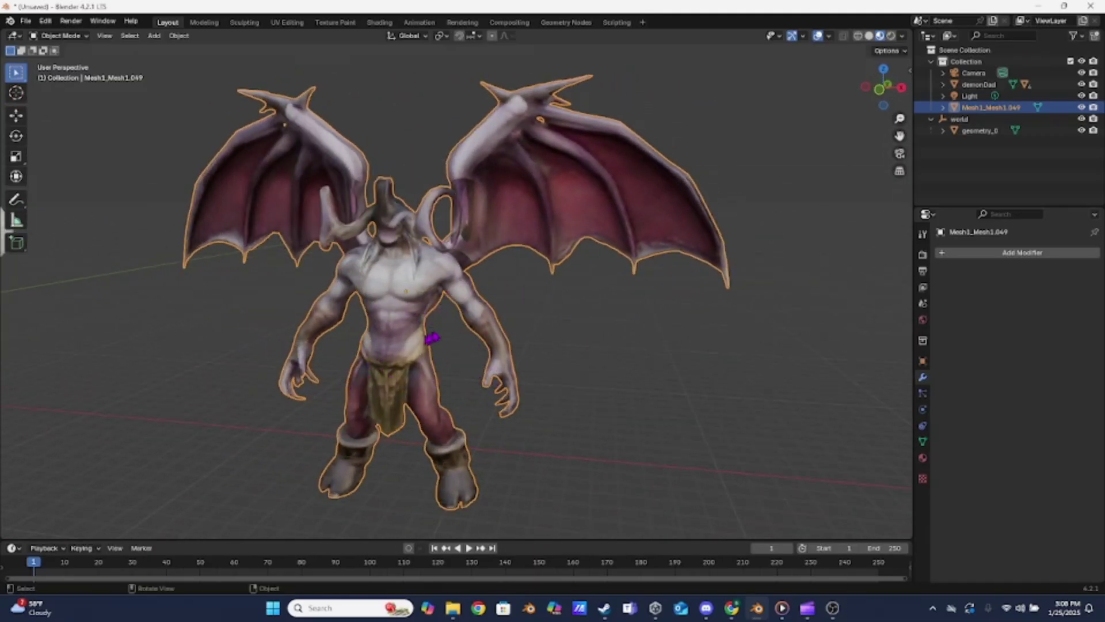
middle_click_drag(401, 326, 475, 299)
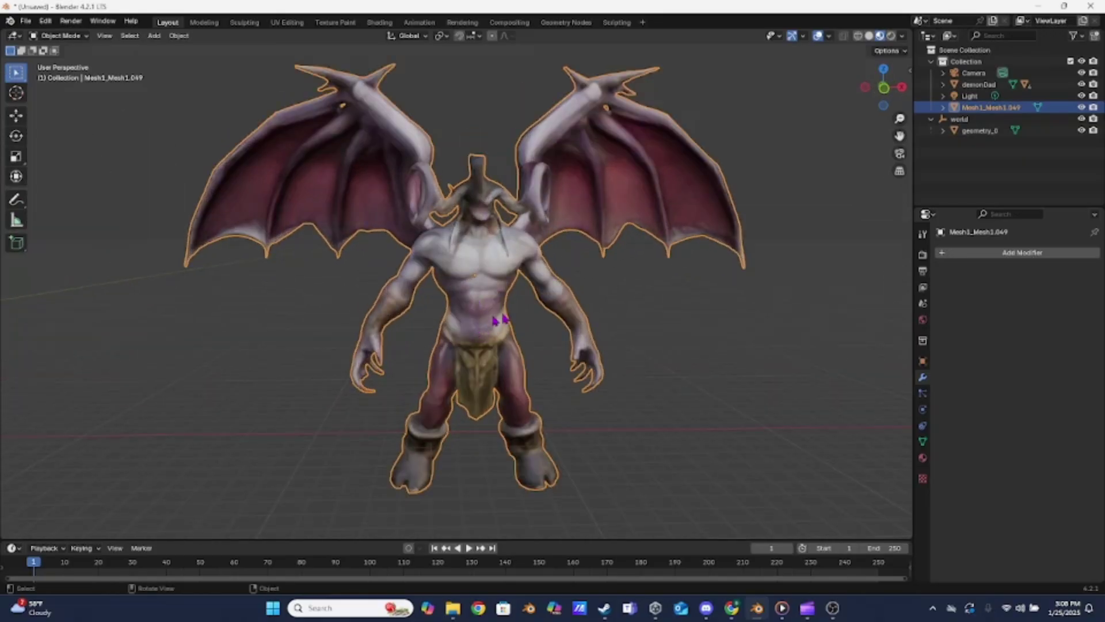
middle_click_drag(541, 279, 481, 331)
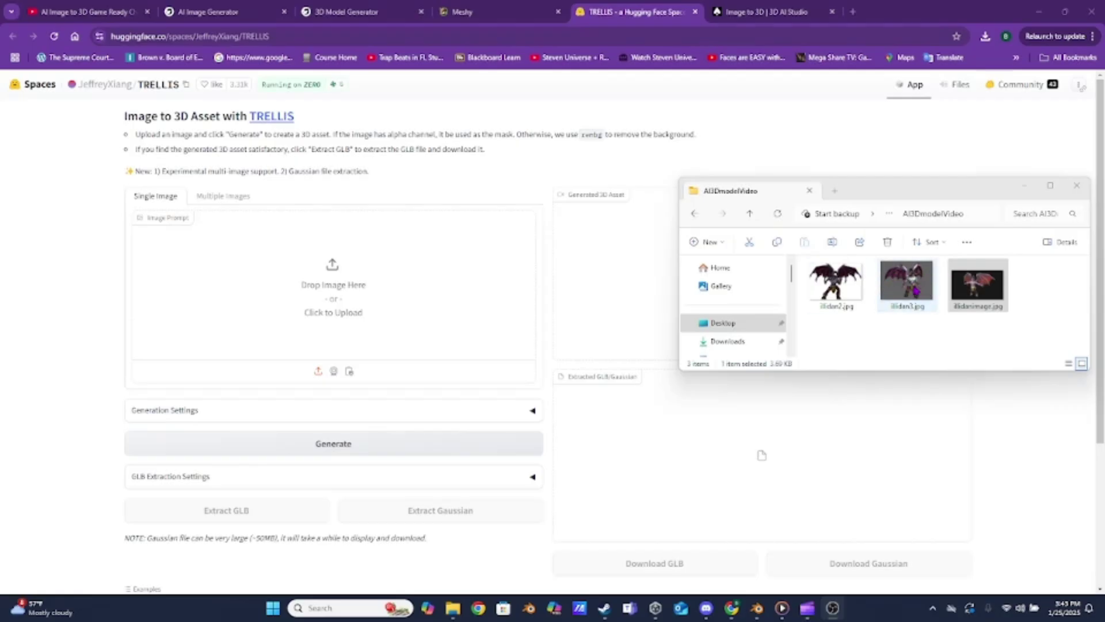
Step: Load a winged demon image from the AI3DmodelVideo folder into the TRELLIS image prompt
left_click_drag(699, 329, 391, 322)
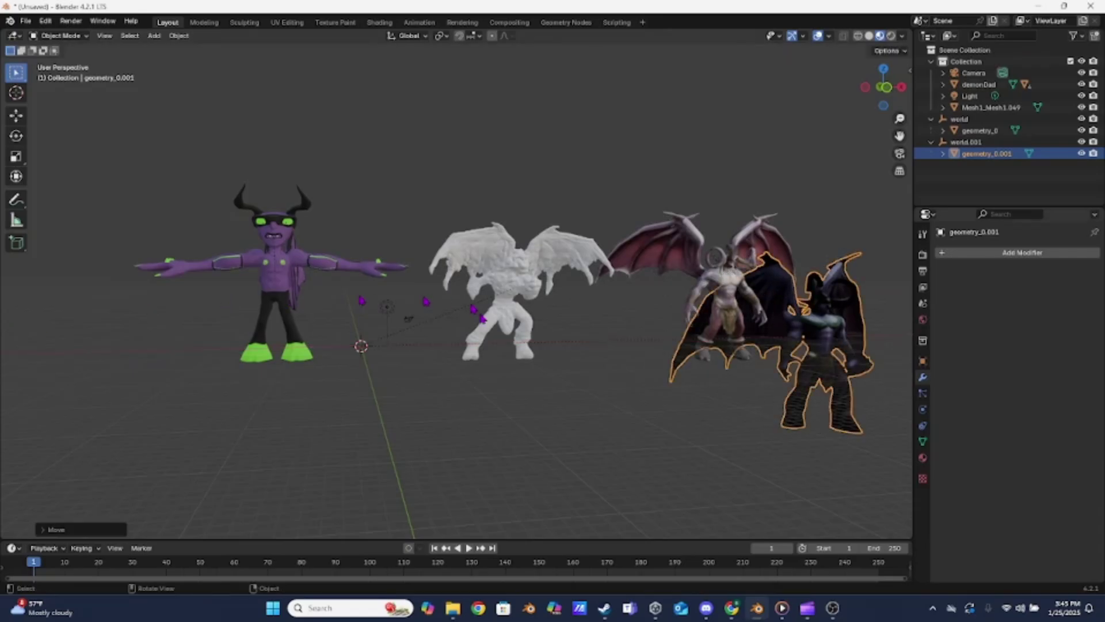
Step: Move the imported dark winged demon along X to clear the Meshy demon and raise it along Z
middle_click_drag(583, 365, 253, 423, "shift")
key("g")
key("x")
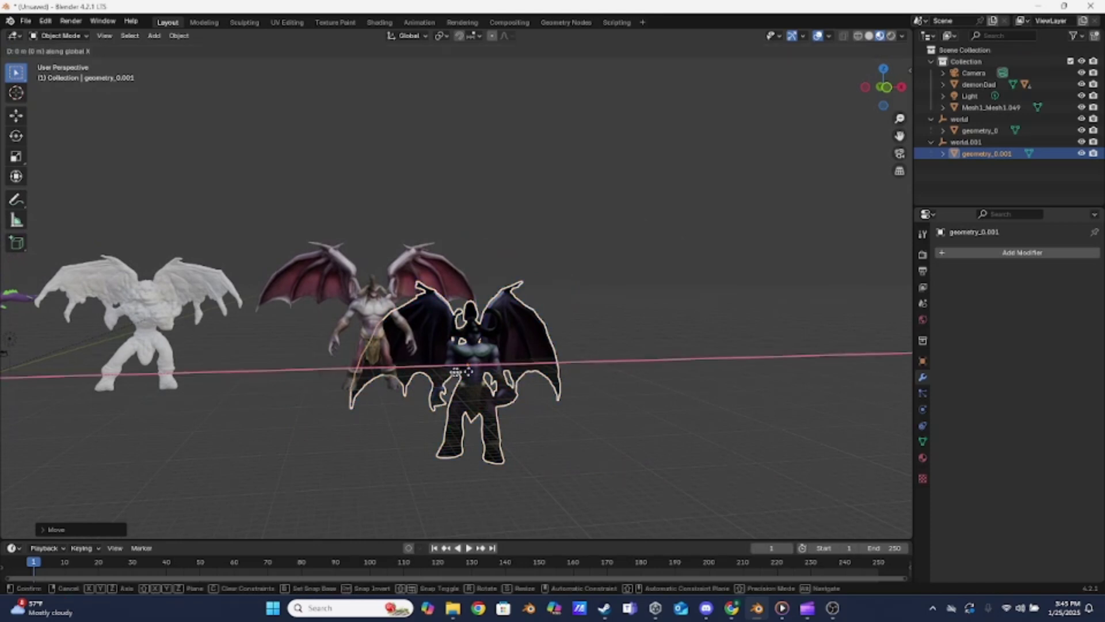
left_click(576, 365)
key("g")
key("z")
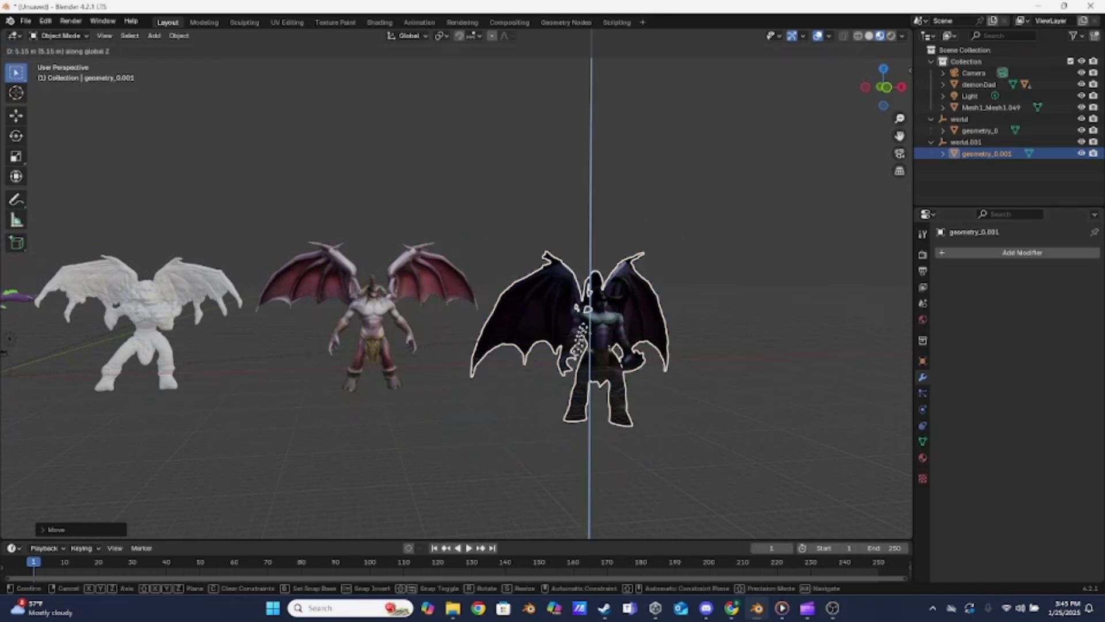
left_click(601, 337)
middle_click_drag(583, 339, 502, 353)
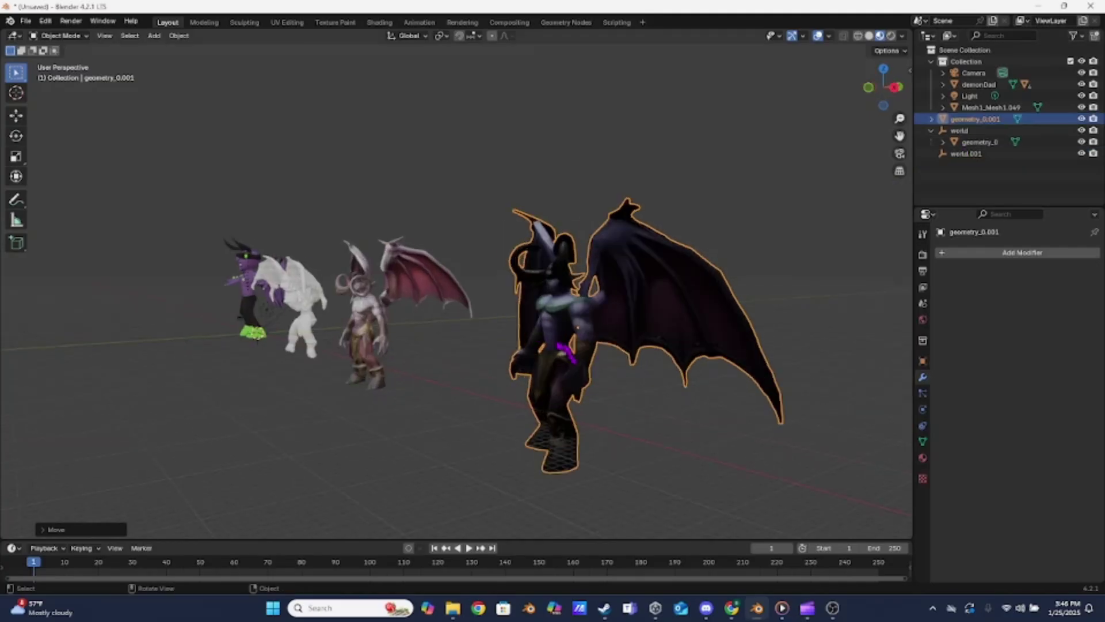
Step: Examine the dark winged demon's appearance and inspect its mesh topology in Edit Mode
middle_click_drag(560, 350, 520, 343)
middle_click_drag(316, 343, 218, 315)
left_click(225, 314)
left_click(549, 291)
scroll(508, 292, "up", 6)
middle_click_drag(629, 312, 581, 311, "shift")
middle_click_drag(582, 311, 492, 261)
key("Tab")
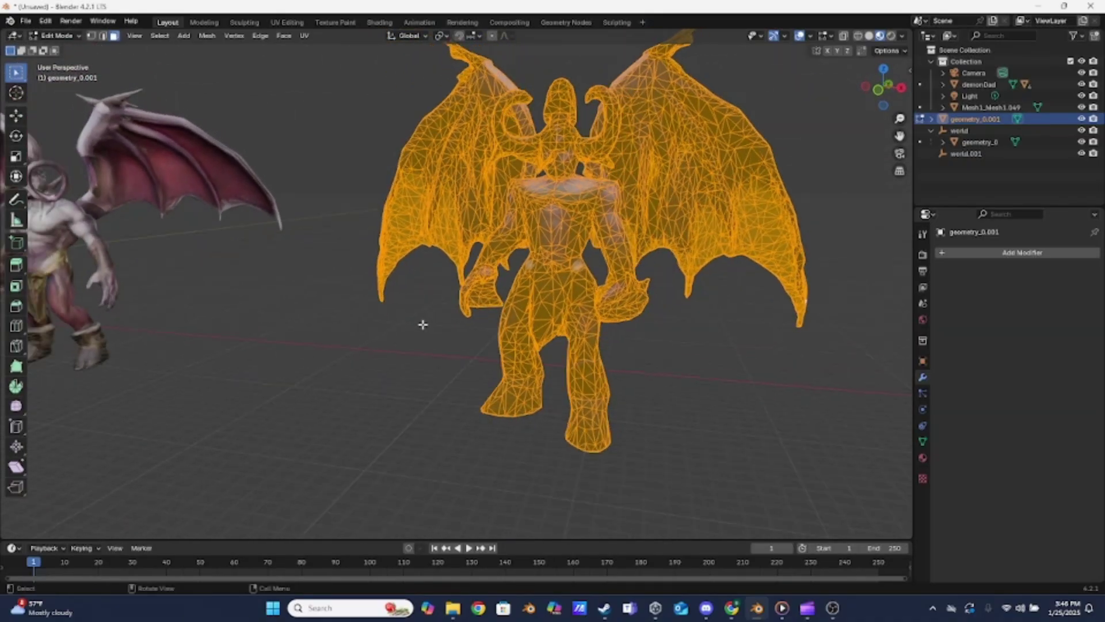
key("Tab")
Step: Inspect the textured Meshy demon's topology in Edit Mode to compare it with the dark demon's mesh
left_click(164, 176)
key("Tab")
scroll(224, 271, "down", 3)
middle_click_drag(225, 270, 389, 290, "shift")
scroll(279, 283, "up", 2)
key("Tab")
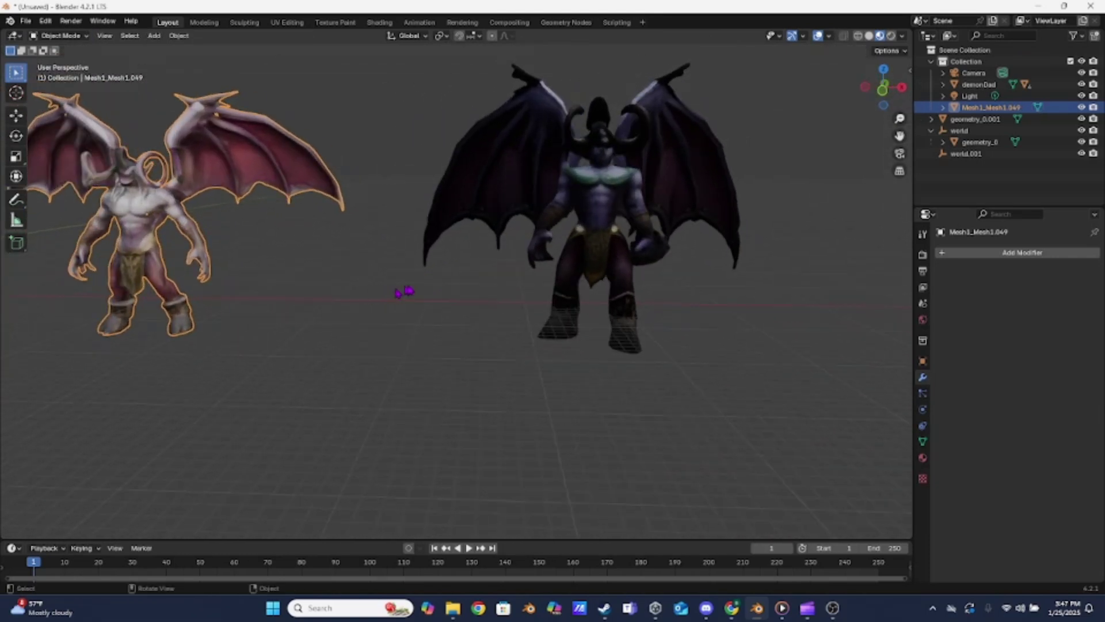
Step: Move the dark winged demon in the front view beside the textured Meshy demon
middle_click_drag(408, 291, 466, 273, "shift")
left_click(658, 204)
key("g")
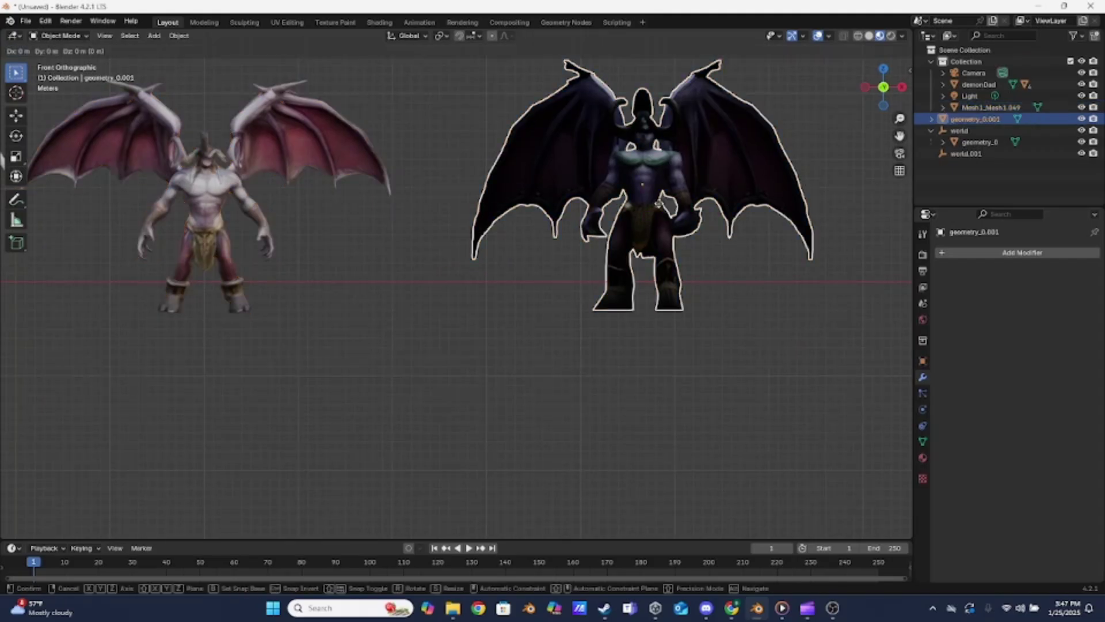
left_click(658, 204)
Step: Compare the dark winged demon with the Meshy demon from several angles
middle_click_drag(658, 205, 455, 266)
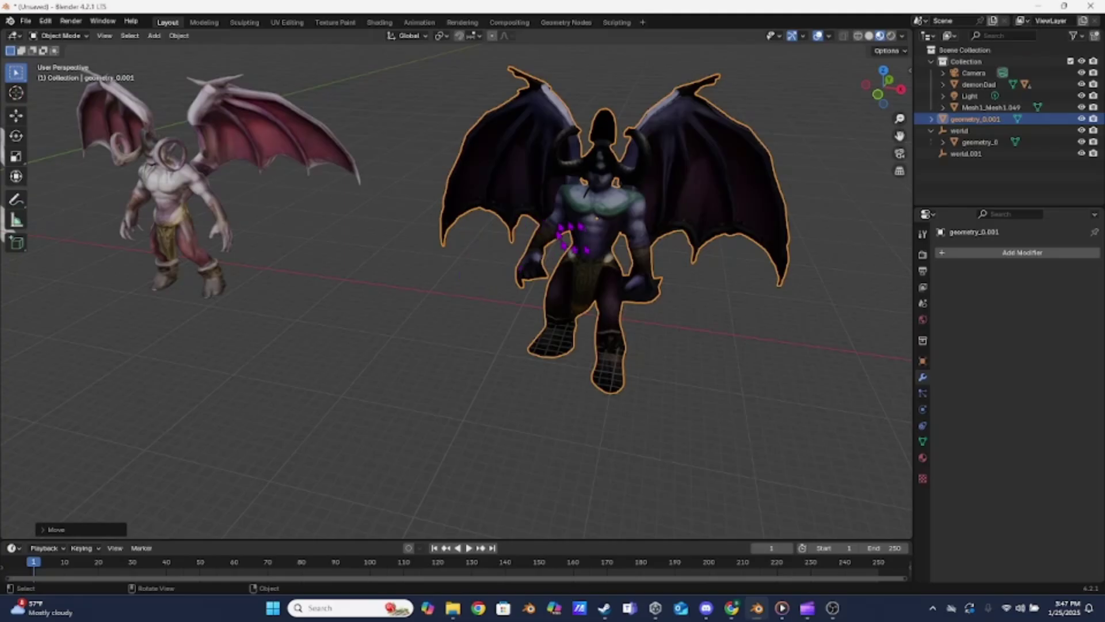
middle_click_drag(558, 233, 527, 252)
middle_click_drag(420, 251, 503, 256)
left_click(175, 231)
middle_click_drag(239, 244, 293, 450)
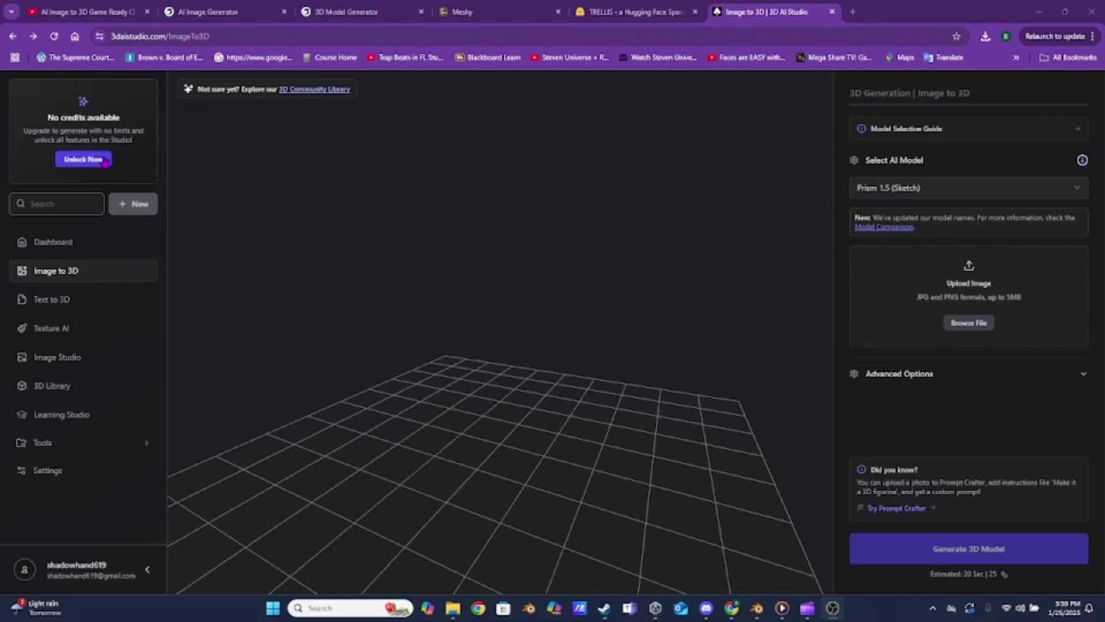
Step: Switch to 3D AI Studio, view its subscription plans and choose full access to the Basic plan at $14 per month
left_click(105, 161)
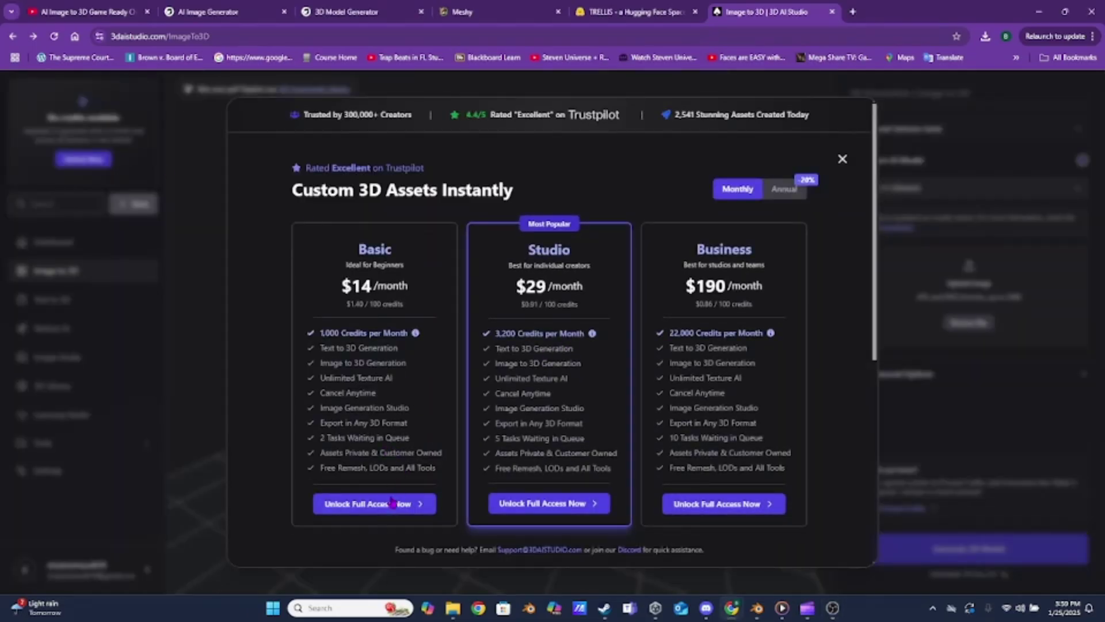
left_click(402, 510)
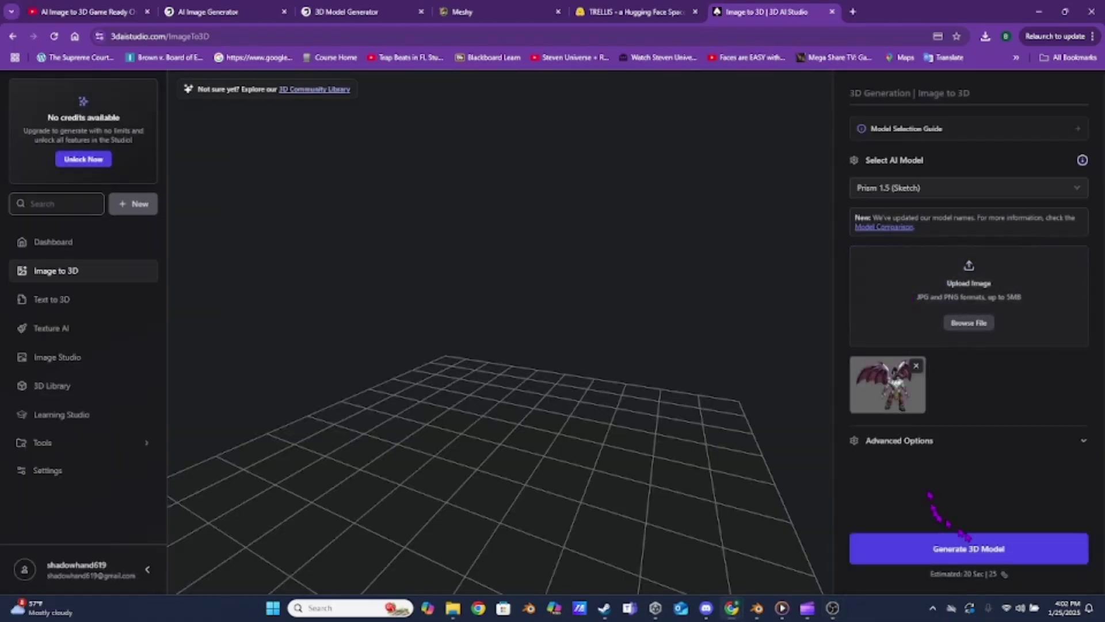
Step: Generate a 3D model from the uploaded winged demon image with Prism 1.5 (Sketch) and look the result over up close
left_click(968, 549)
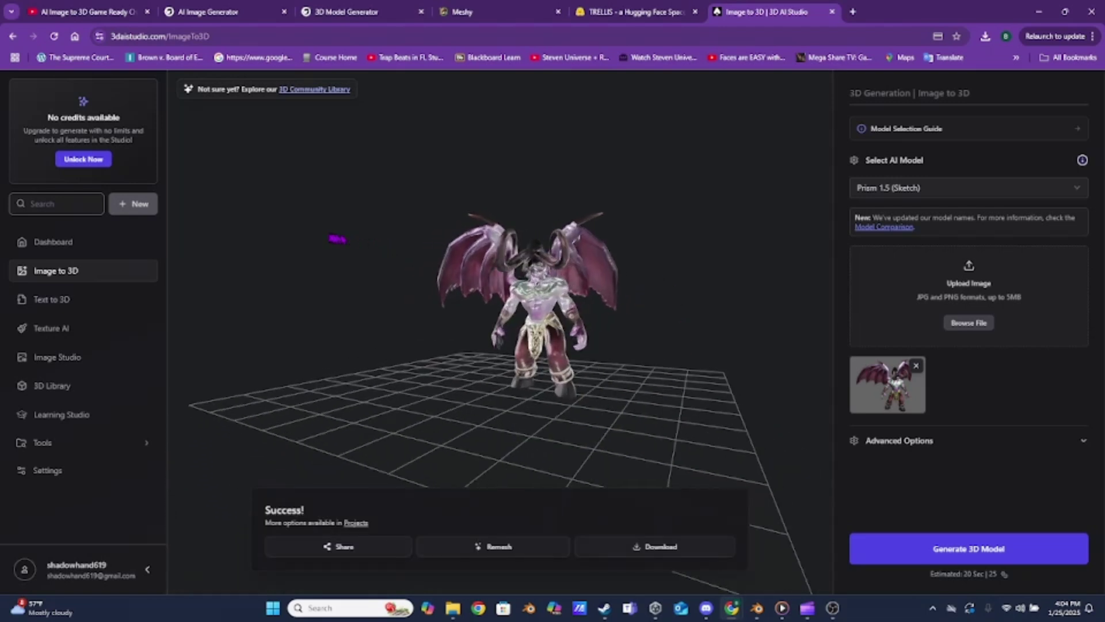
scroll(520, 302, "up", 5)
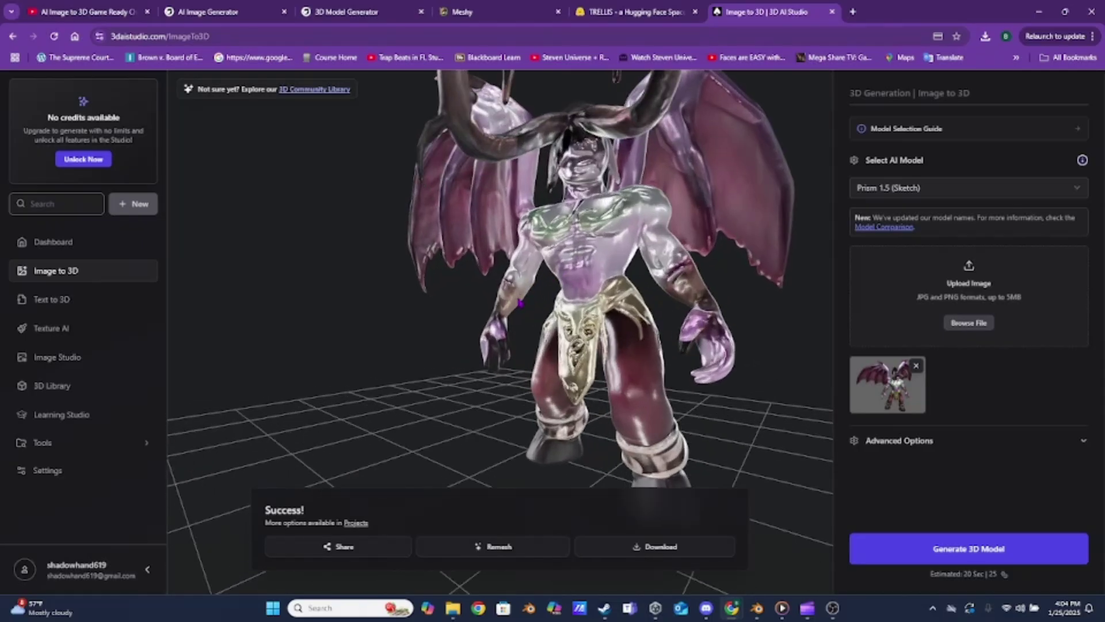
left_click_drag(520, 302, 325, 269)
scroll(545, 315, "down", 5)
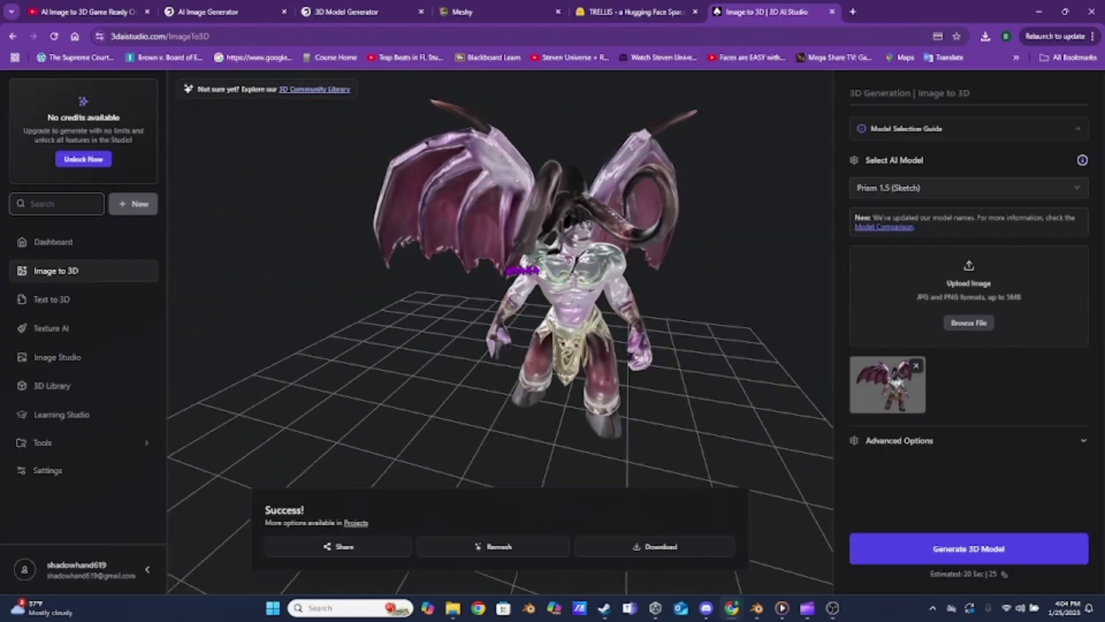
Step: Change the AI model to Forge (Regular) and generate the winged demon again from the same image
left_click(926, 187)
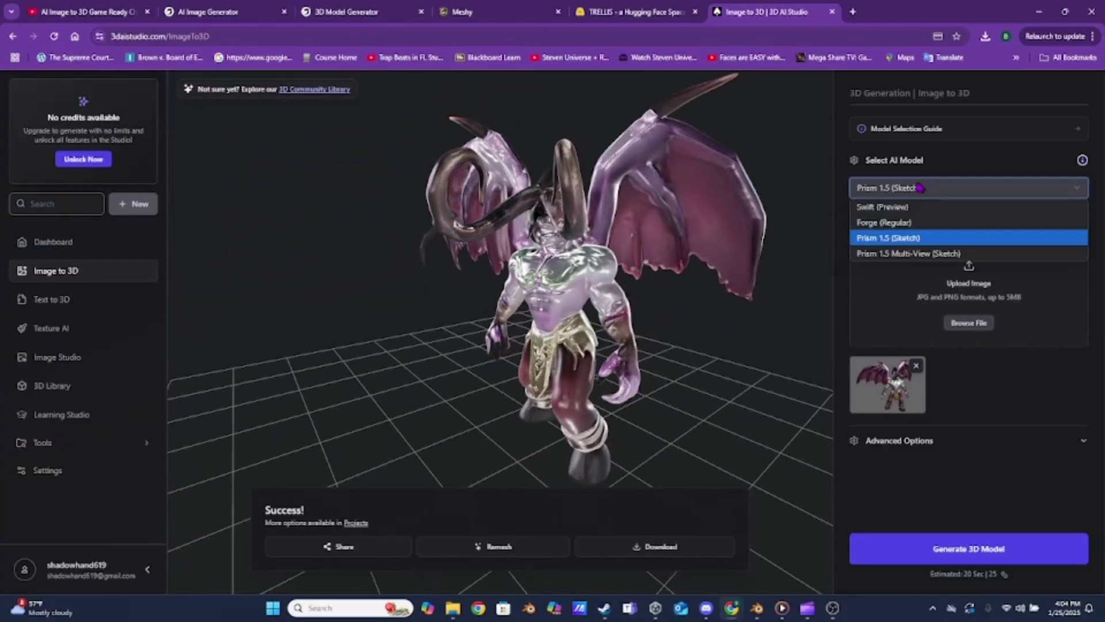
left_click(955, 223)
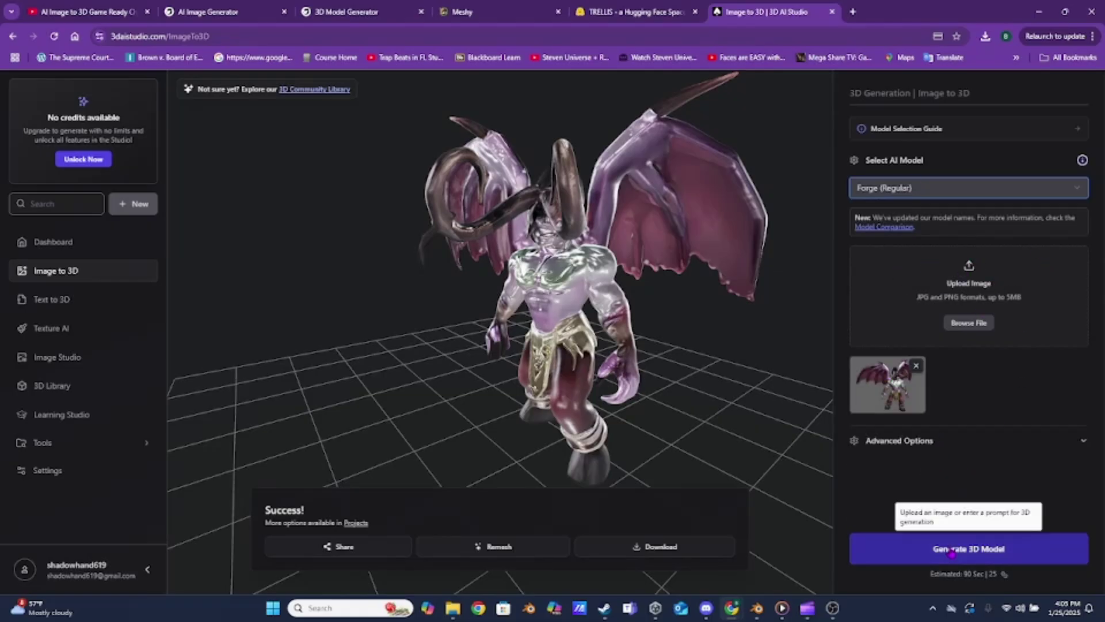
left_click(951, 551)
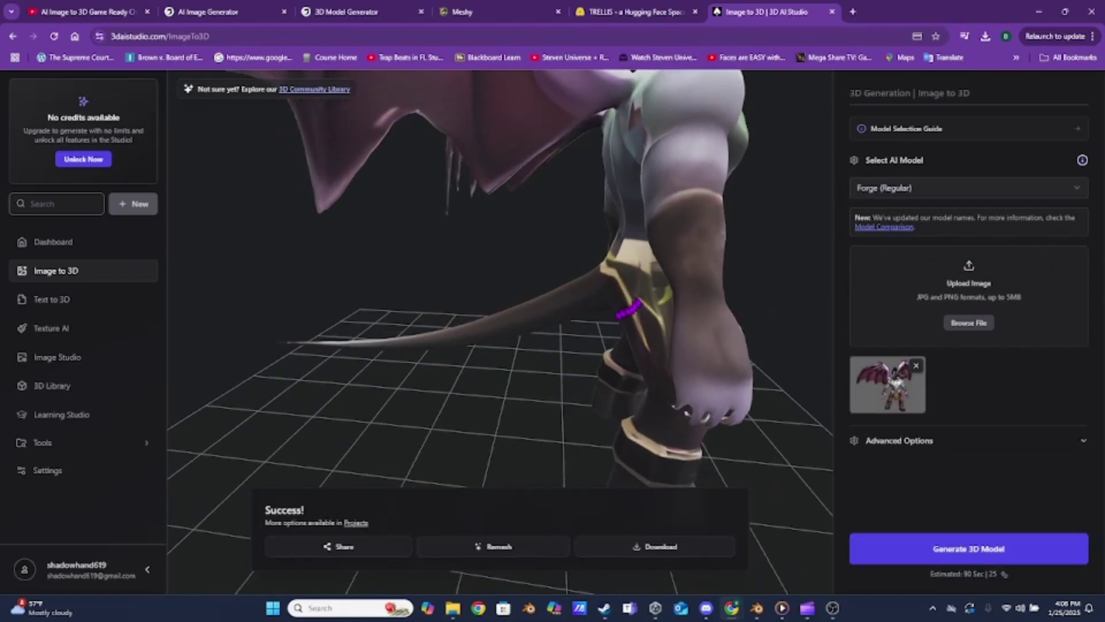
Step: Check the Forge-generated demon's tail, torso and wings from several angles, and download the model
left_click_drag(626, 310, 541, 333)
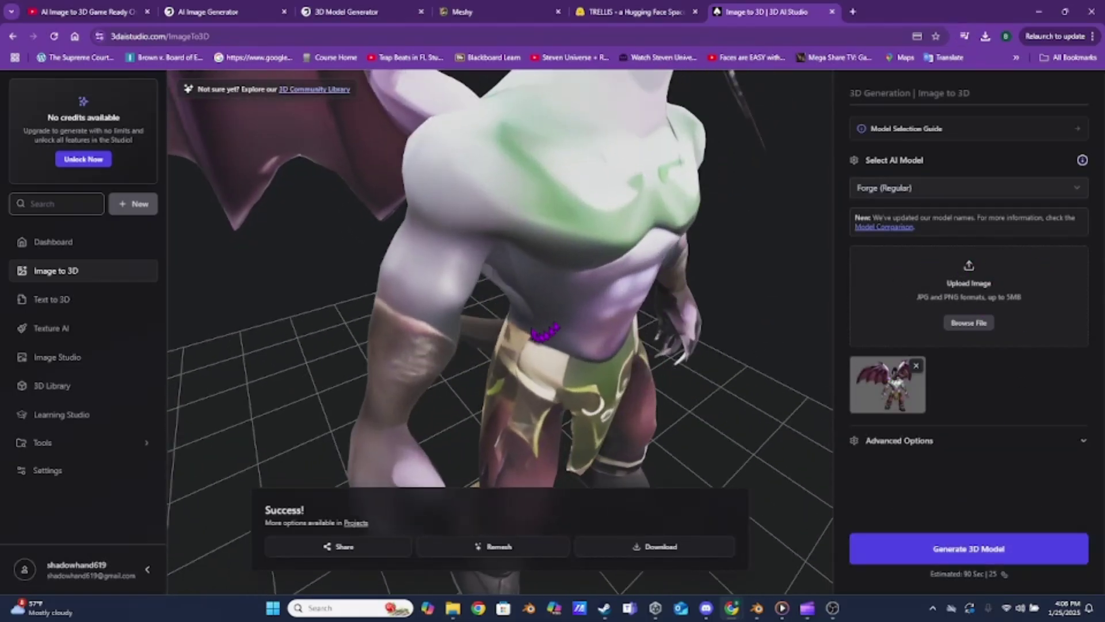
scroll(494, 311, "down", 3)
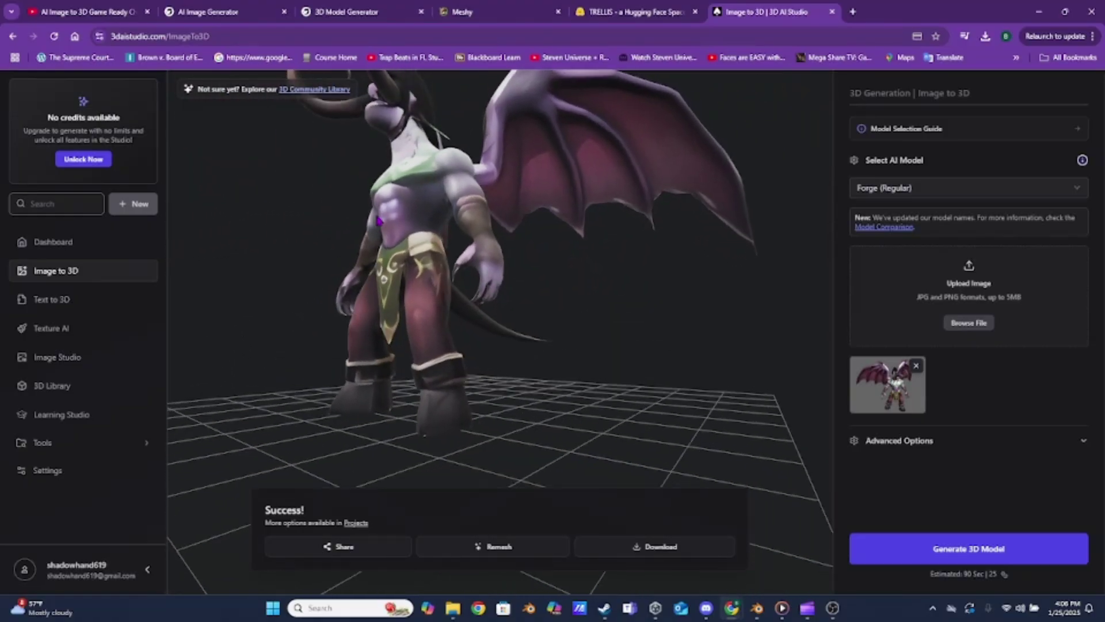
left_click_drag(385, 257, 506, 256)
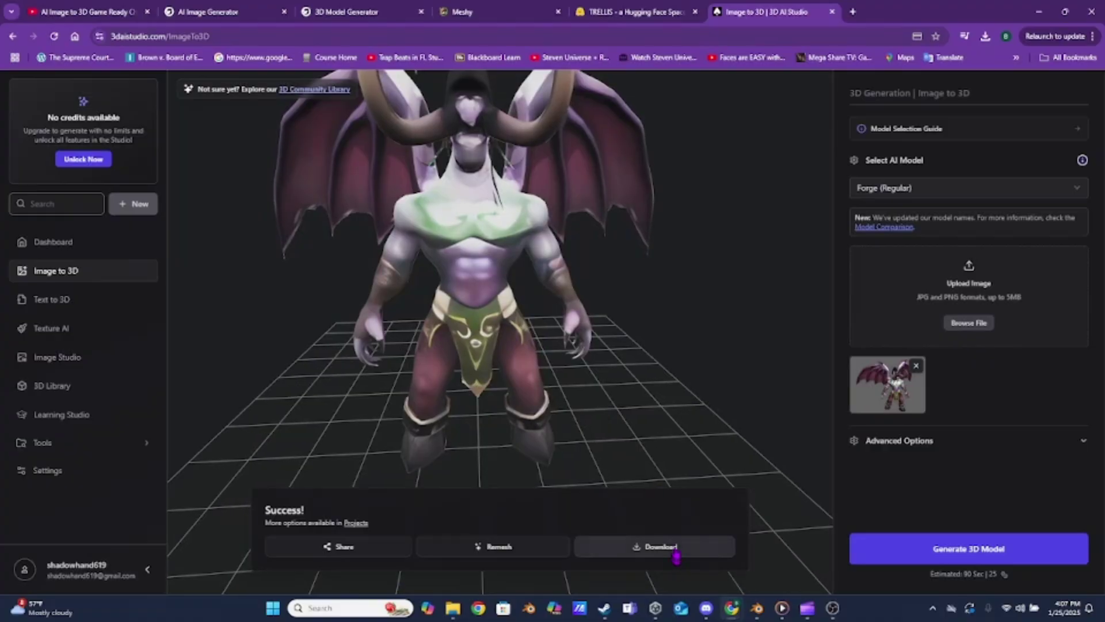
left_click(676, 556)
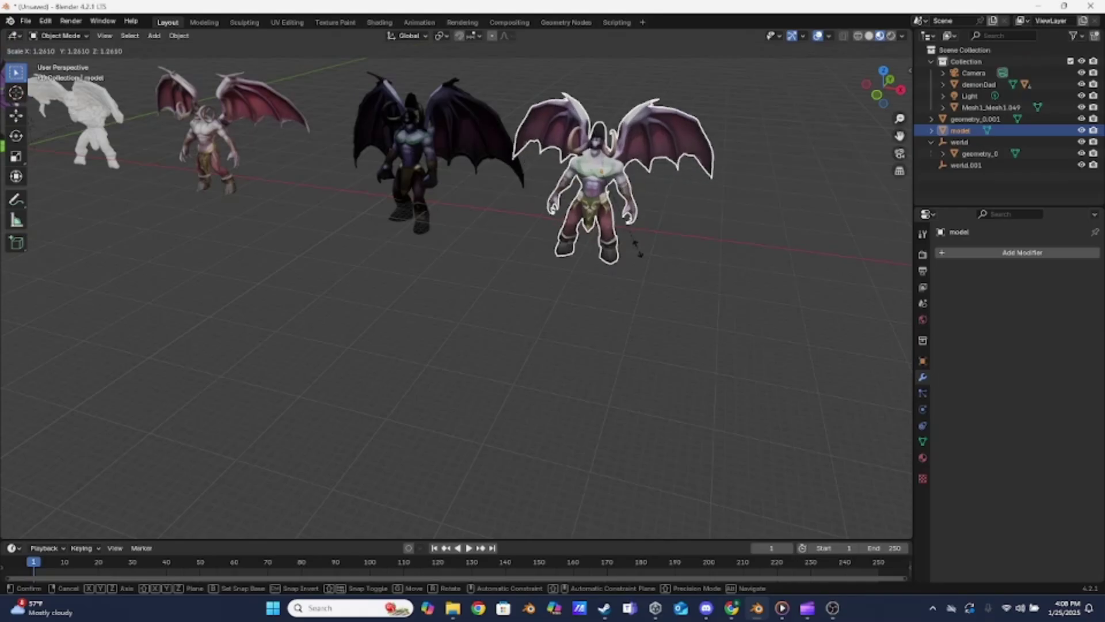
Step: In Blender, scale the imported 3D AI Studio demon to suit the other demons and move it along X beside the dark demon
left_click(599, 267)
middle_click_drag(599, 271, 541, 254)
scroll(468, 222, "up", 2)
mouse_move(467, 253)
middle_mouse_down()
mouse_move(455, 252)
mouse_move(481, 226)
mouse_move(485, 251)
middle_mouse_up()
scroll(481, 229, "down", 1)
key("s")
left_click(496, 254)
key("g")
key("x")
left_click(523, 254)
left_click(506, 253)
Step: Inspect the 3D AI Studio demon's mesh topology up close in Edit Mode
middle_click_drag(506, 254, 409, 177)
key("Tab")
scroll(477, 236, "up", 3)
key("Tab")
Step: Compare the whole row of demon models from several sides, including the 3D AI Studio demon's tail, wings and clawed hands
middle_click_drag(297, 193, 570, 369)
scroll(357, 299, "down", 4)
middle_click_drag(244, 350, 640, 249, "shift")
scroll(406, 252, "down", 4)
middle_click_drag(339, 249, 286, 227)
middle_click_drag(190, 227, 132, 254)
scroll(276, 276, "up", 4)
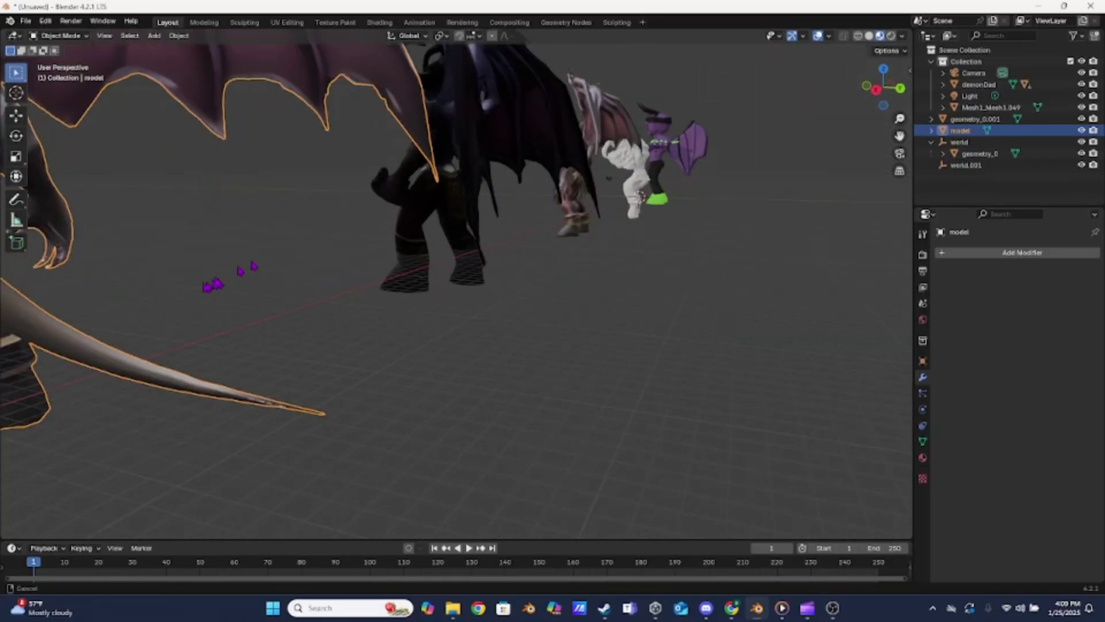
middle_click_drag(216, 279, 468, 246)
scroll(394, 275, "down", 3)
scroll(455, 242, "up", 6)
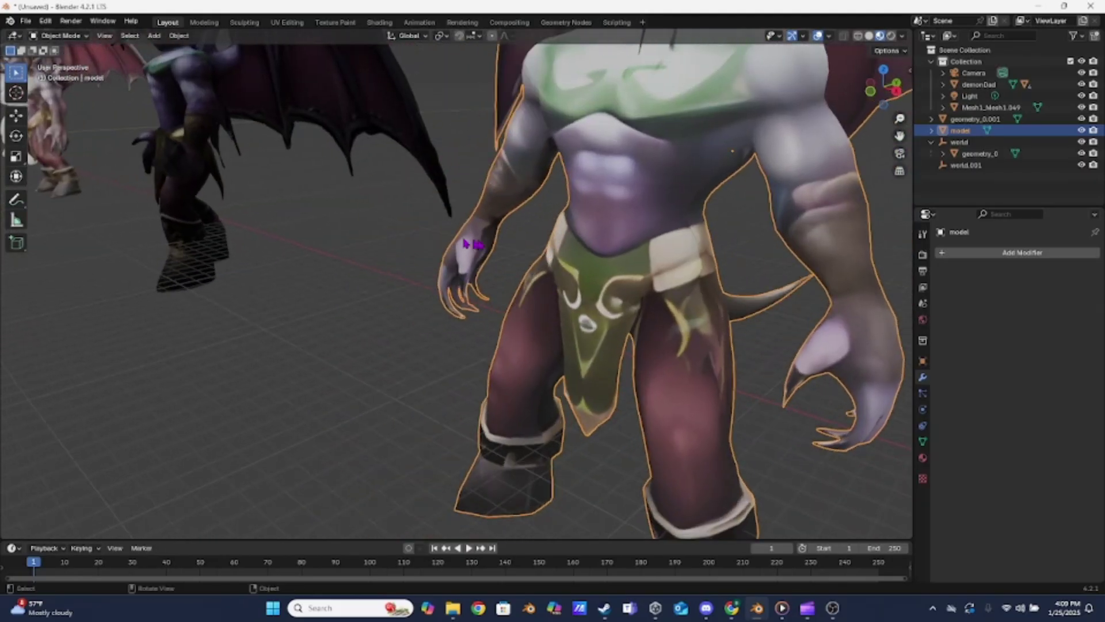
scroll(466, 246, "down", 5)
scroll(511, 261, "up", 2)
Step: Recheck the 3D AI Studio demon's topology in Edit Mode, and examine its surface detail closely
key("Tab")
middle_click_drag(572, 247, 446, 248)
key("Tab")
scroll(434, 247, "up", 2)
middle_click_drag(576, 228, 357, 275, "shift")
middle_click_drag(433, 274, 438, 272, "shift")
scroll(460, 268, "up", 5)
Step: Compare the individual demon models in the row, selecting them and examining each at close and far range
left_click(518, 259)
scroll(472, 263, "down", 5)
middle_click_drag(215, 282, 407, 230, "shift")
left_click(345, 277)
left_click(461, 227)
middle_click_drag(503, 214, 485, 216)
scroll(419, 239, "up", 4)
scroll(418, 239, "down", 5)
middle_click_drag(543, 249, 345, 255)
mouse_move(662, 259)
middle_mouse_down("shift")
mouse_move(531, 259)
mouse_move(563, 279)
mouse_move(420, 301)
mouse_move(431, 267)
mouse_move(439, 273)
mouse_move(402, 292)
mouse_move(413, 267)
mouse_move(428, 264)
mouse_move(420, 236)
mouse_move(484, 274)
mouse_move(363, 257)
mouse_move(468, 264)
mouse_move(420, 267)
mouse_move(451, 265)
mouse_move(506, 387)
mouse_move(498, 257)
mouse_move(365, 299)
middle_mouse_up("shift")
left_click(567, 273)
scroll(518, 294, "down", 4)
scroll(419, 301, "up", 4)
scroll(403, 286, "down", 4)
scroll(395, 285, "up", 3)
scroll(483, 274, "down", 2)
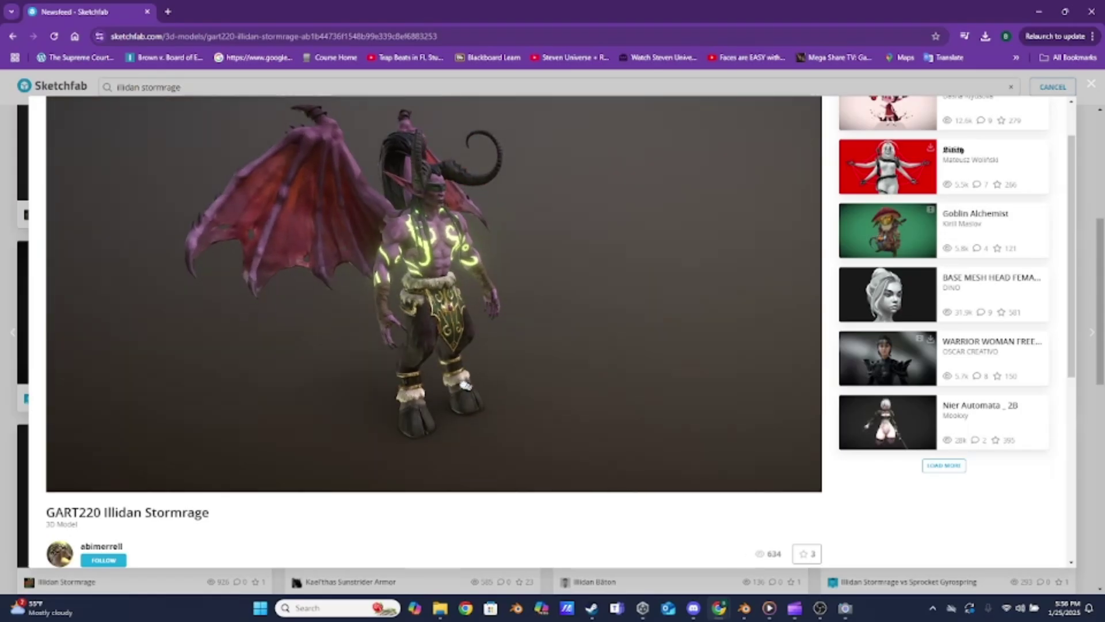
Step: Examine the GART220 Illidan Stormrage model on Sketchfab from the front, both sides and above
left_click_drag(465, 384, 430, 377)
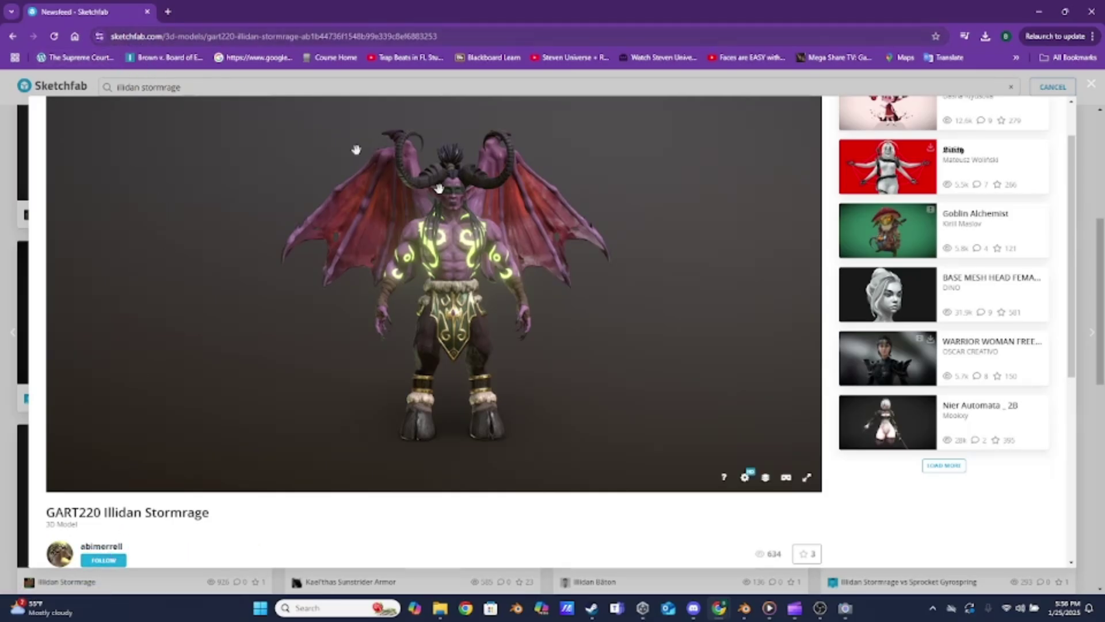
left_click_drag(482, 214, 547, 219)
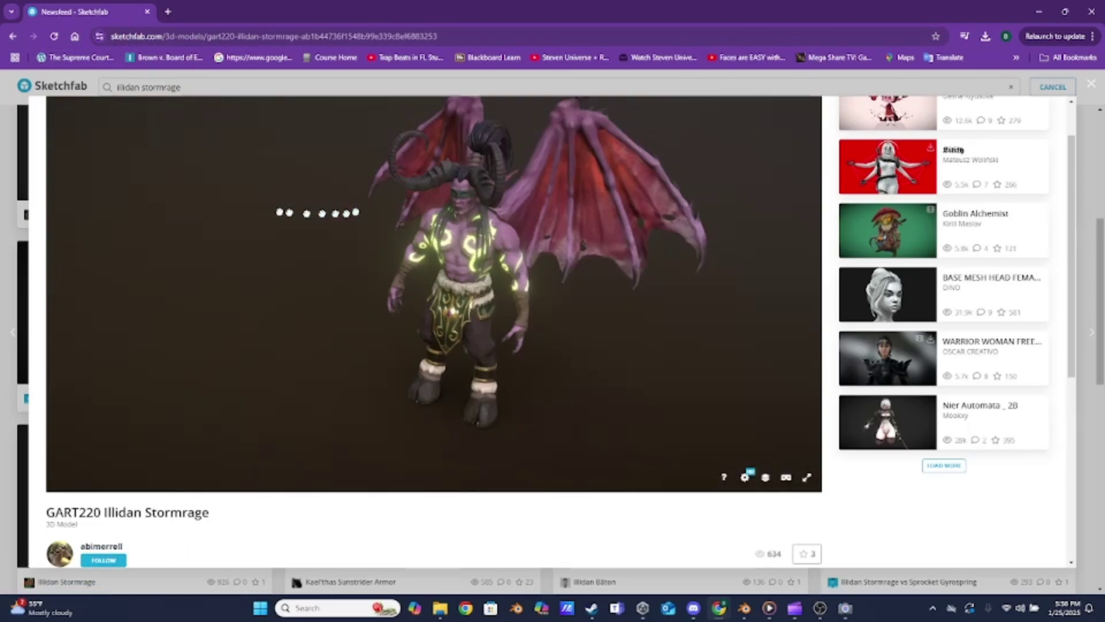
mouse_move(355, 212)
left_mouse_down()
mouse_move(447, 234)
mouse_move(565, 231)
mouse_move(344, 278)
mouse_move(537, 394)
mouse_move(316, 217)
mouse_move(247, 227)
mouse_move(367, 233)
left_mouse_up()
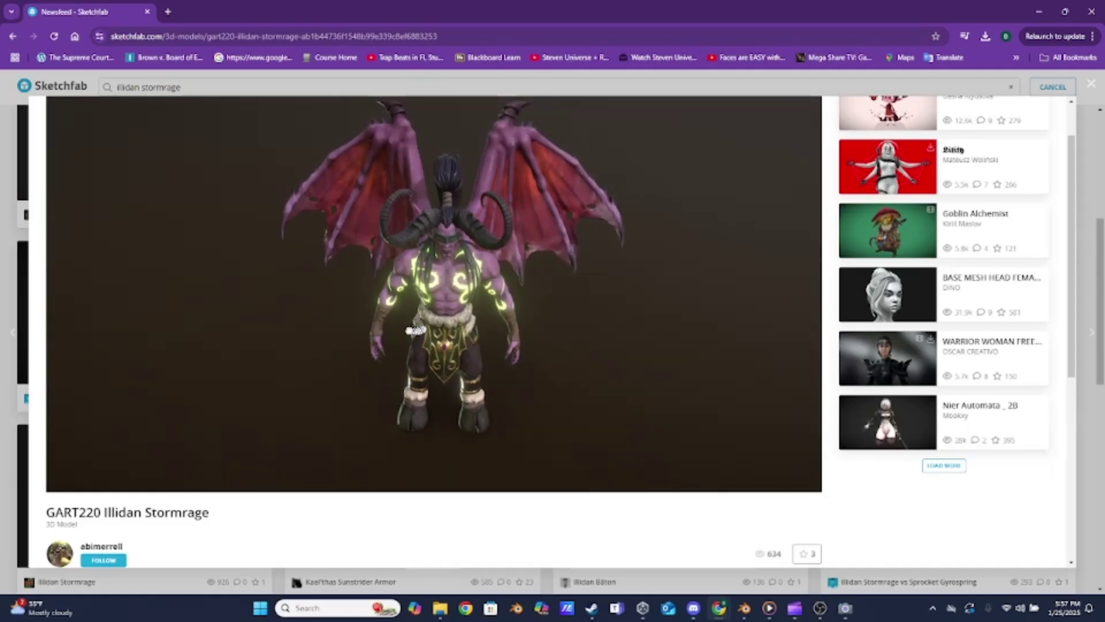
left_click_drag(389, 326, 348, 510)
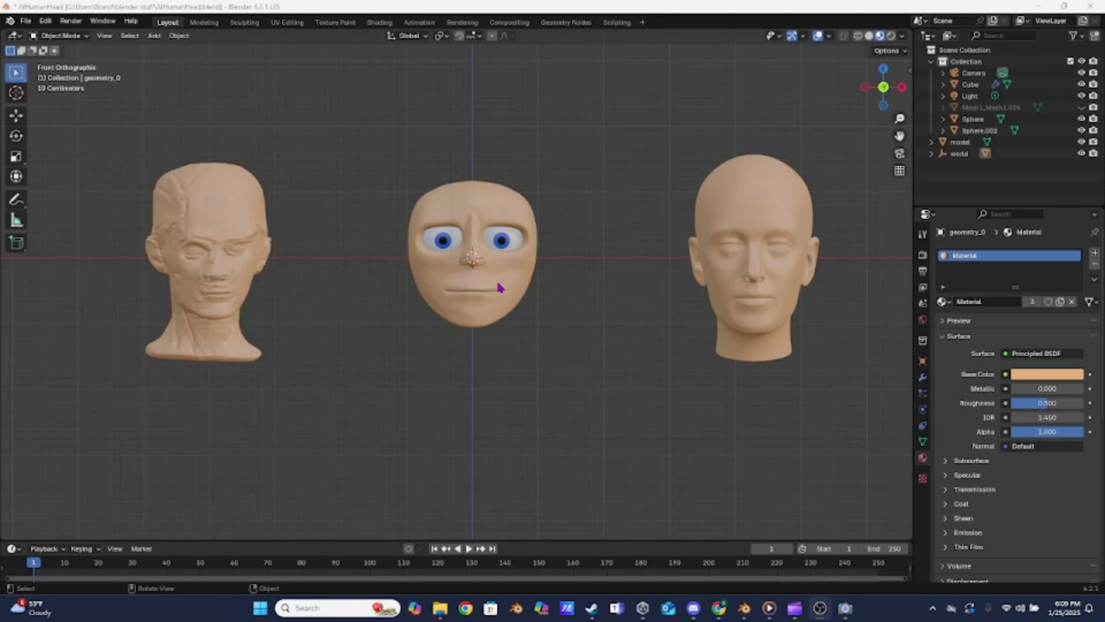
Step: Compare the three human heads in Blender from several angles, selecting the bald head and the blue-eyed face
left_click(761, 223)
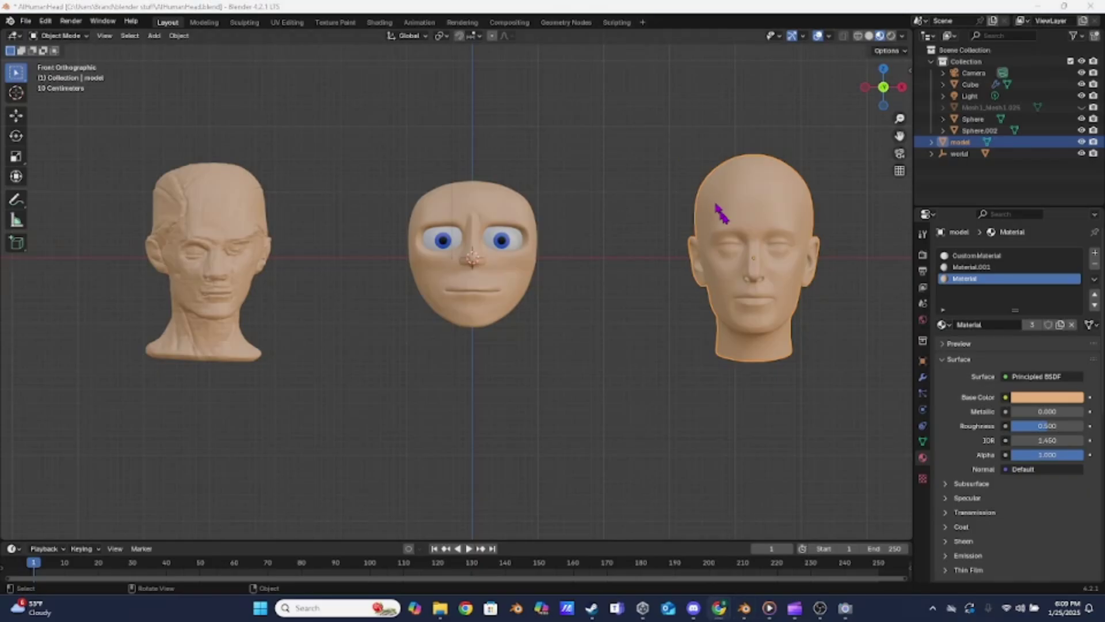
left_click(600, 269)
middle_click_drag(530, 306, 235, 288)
middle_click_drag(356, 312, 365, 311)
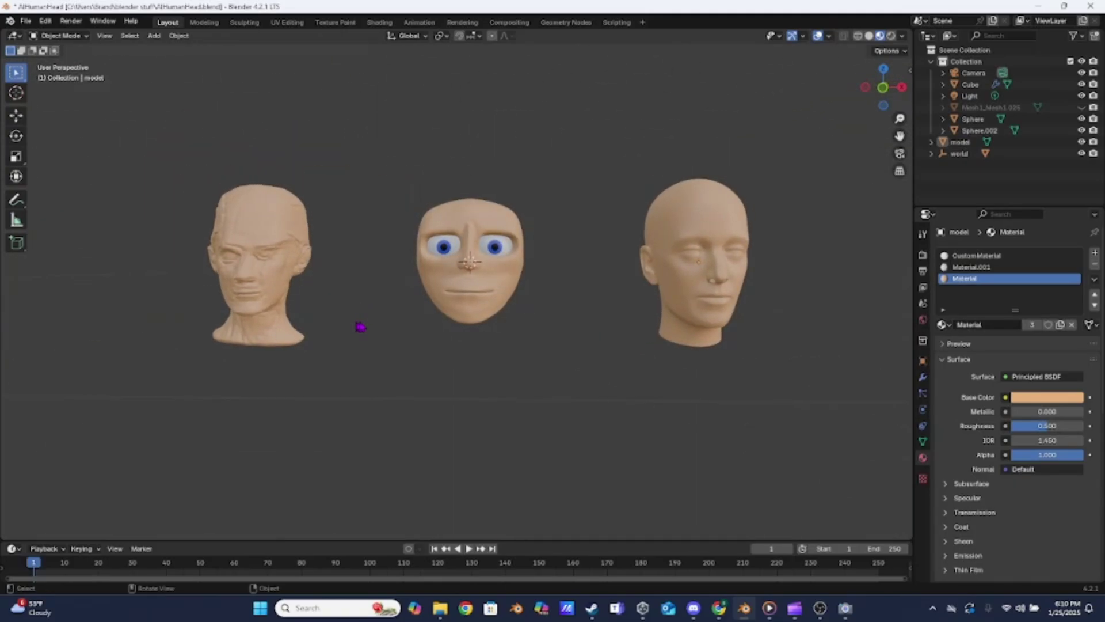
left_click(498, 286)
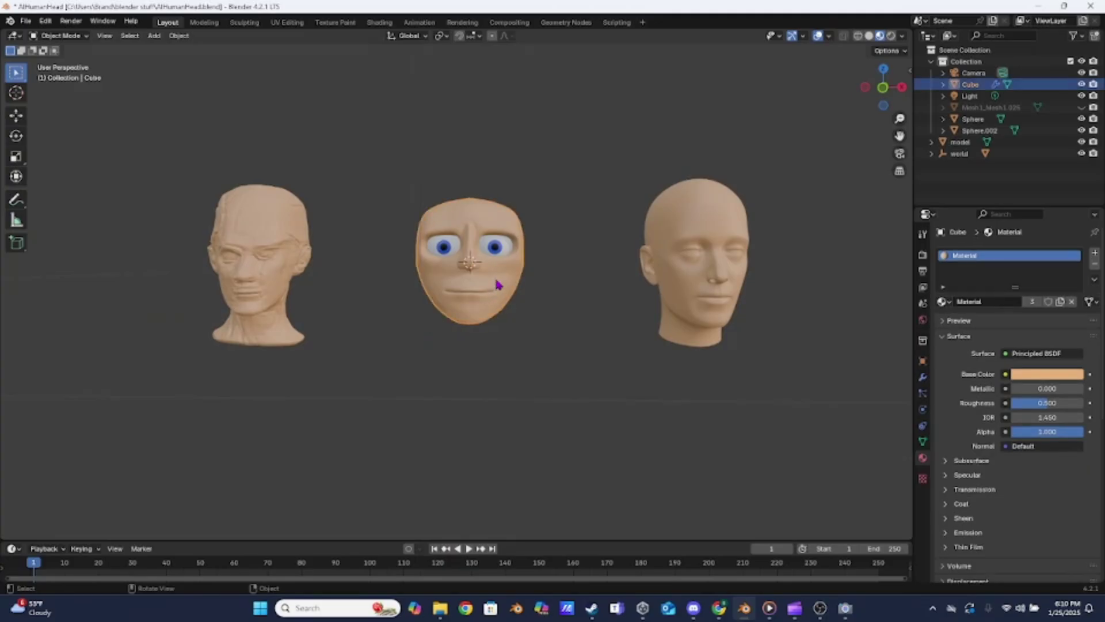
middle_click_drag(471, 314, 573, 348)
scroll(716, 318, "down", 1)
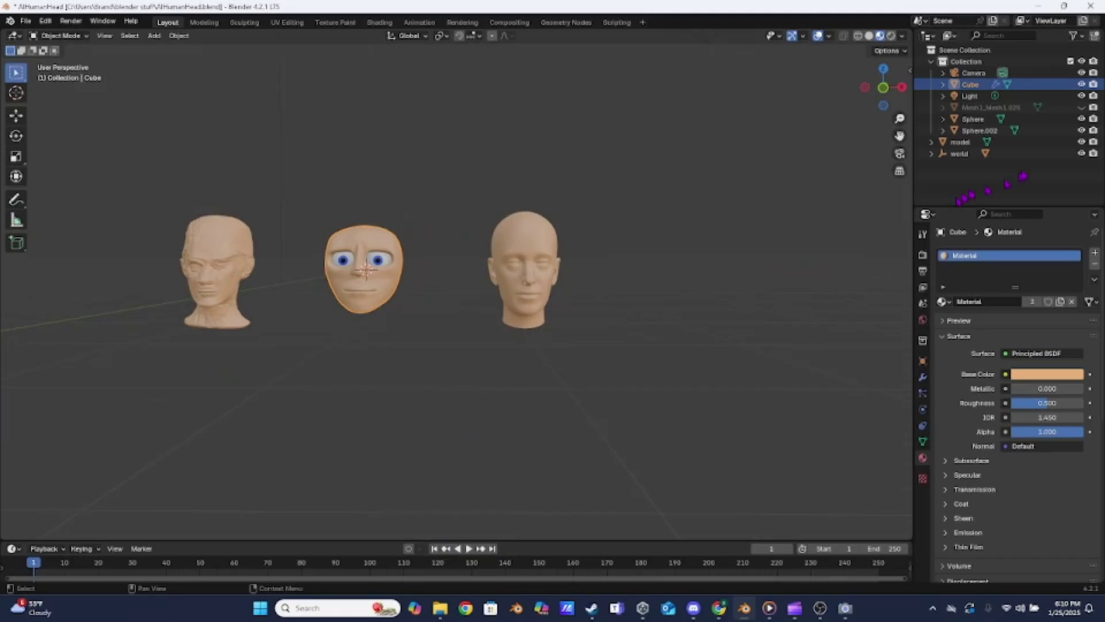
Step: Unhide the Mesh1_Mesh1.025 head and examine it beside the bald head
left_click(1082, 107)
middle_click_drag(789, 291, 877, 311, "shift")
scroll(521, 299, "up", 3)
mouse_move(601, 301)
middle_mouse_down()
mouse_move(524, 297)
mouse_move(584, 295)
middle_mouse_up()
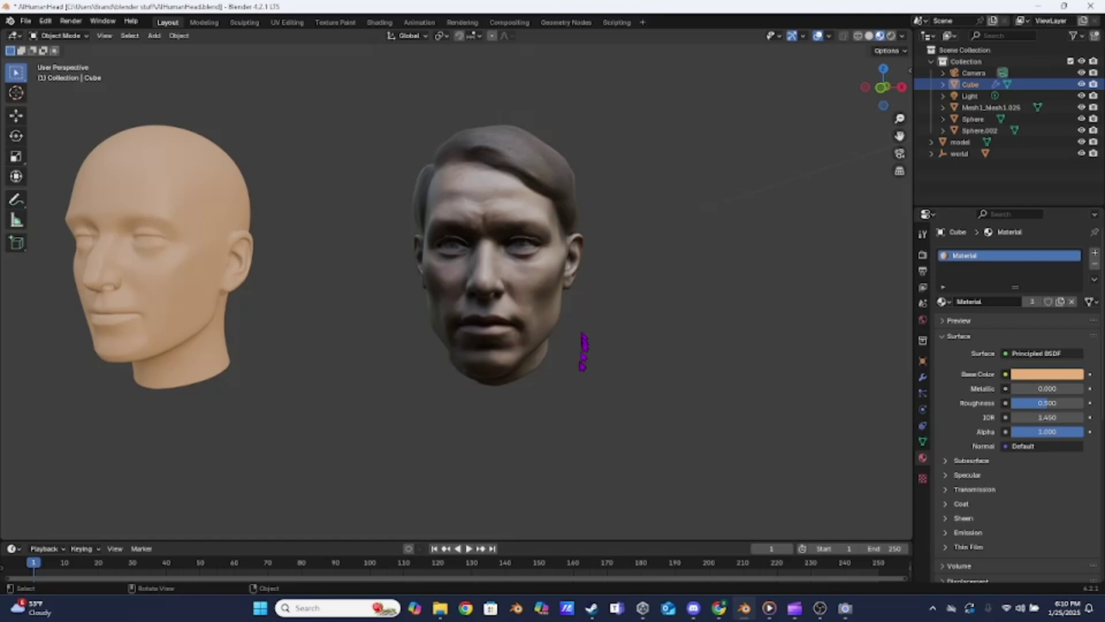
left_click_drag(0, 28, 754, 98)
left_click(801, 97)
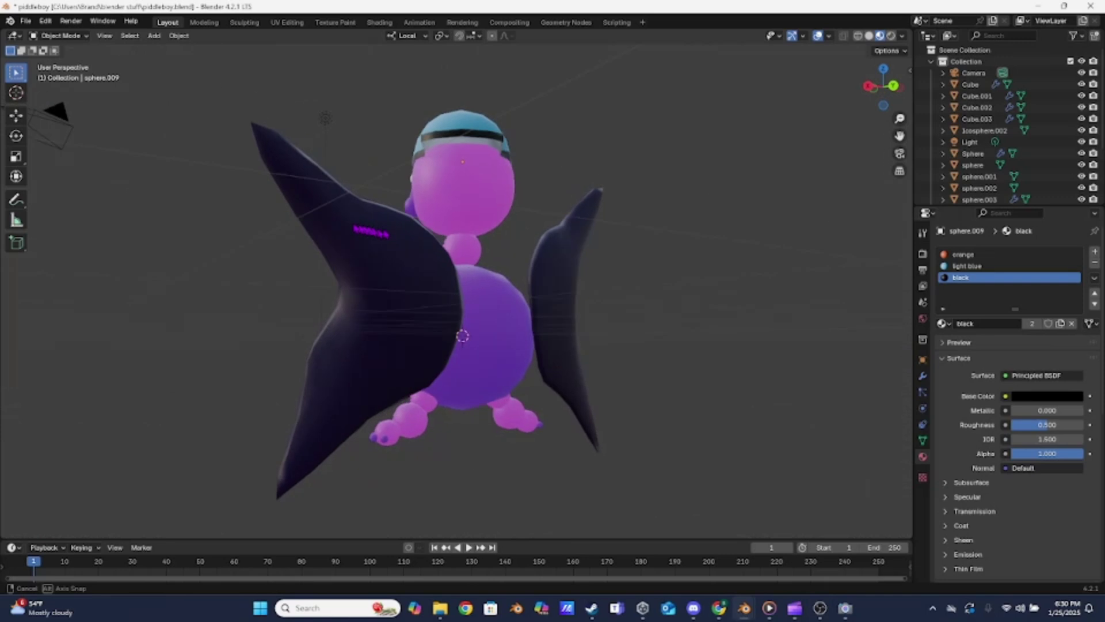
Step: View the winged pink-and-purple character and the red spaceship scene from other angles
middle_click_drag(460, 287, 621, 287)
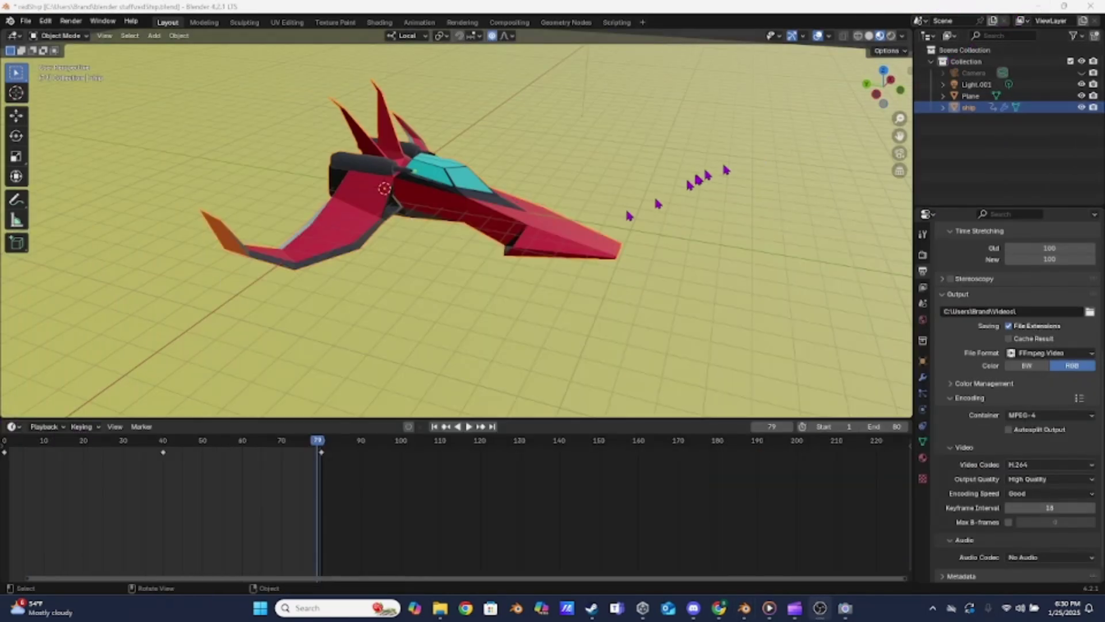
middle_click_drag(629, 216, 606, 229)
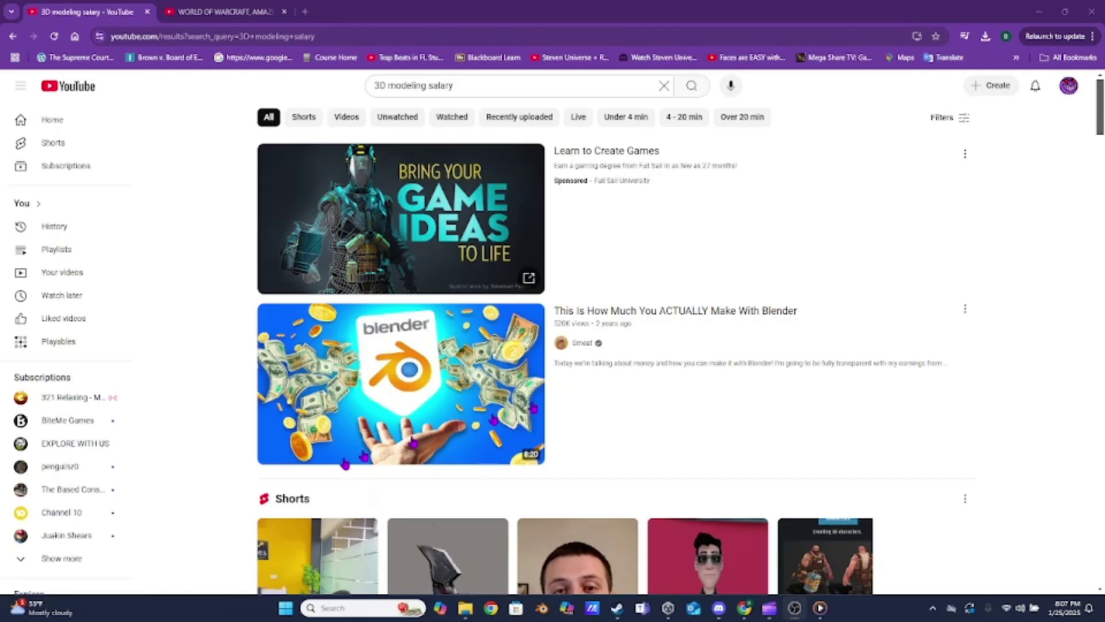
Step: Browse the YouTube results for "3D modeling salary" and view the "3D Modeling work" Short
scroll(592, 353, "down", 4)
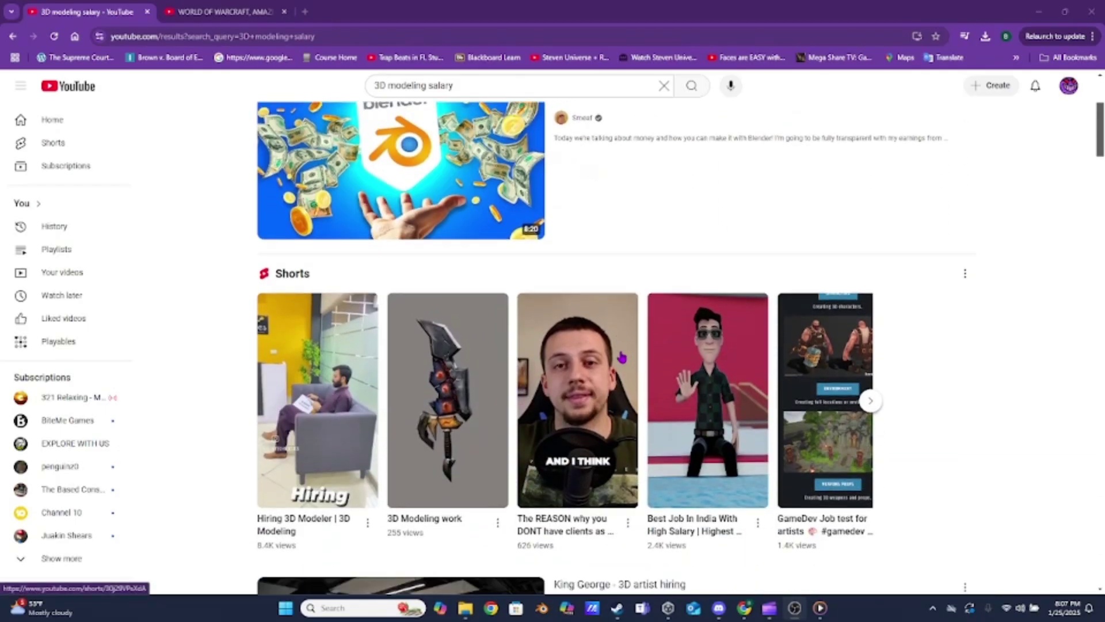
scroll(622, 357, "down", 3)
left_click(452, 203)
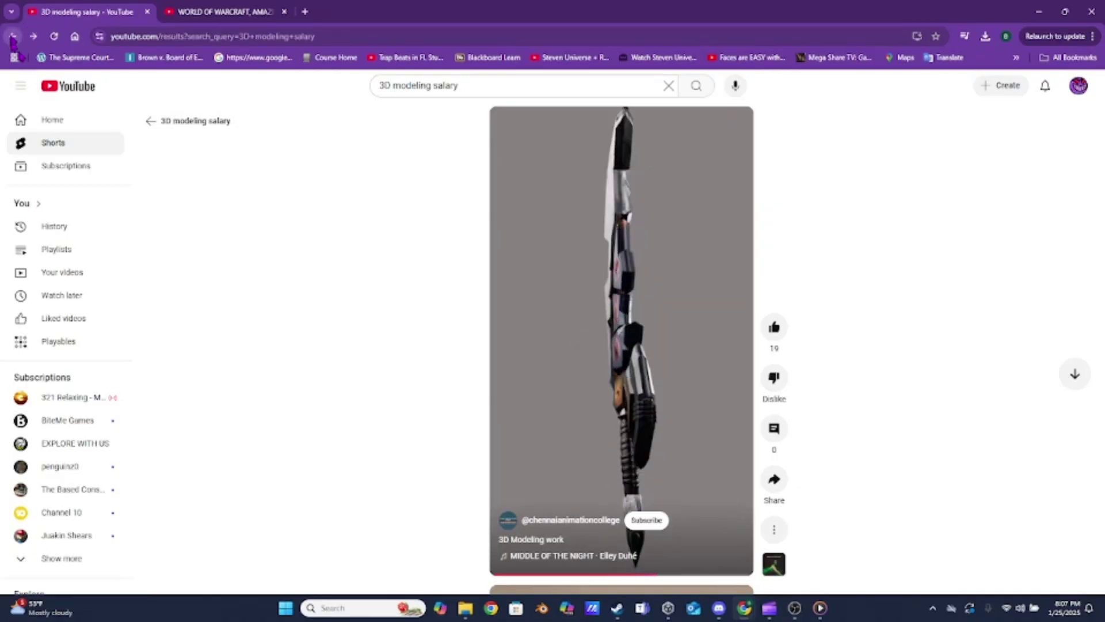
scroll(550, 322, "down", 6)
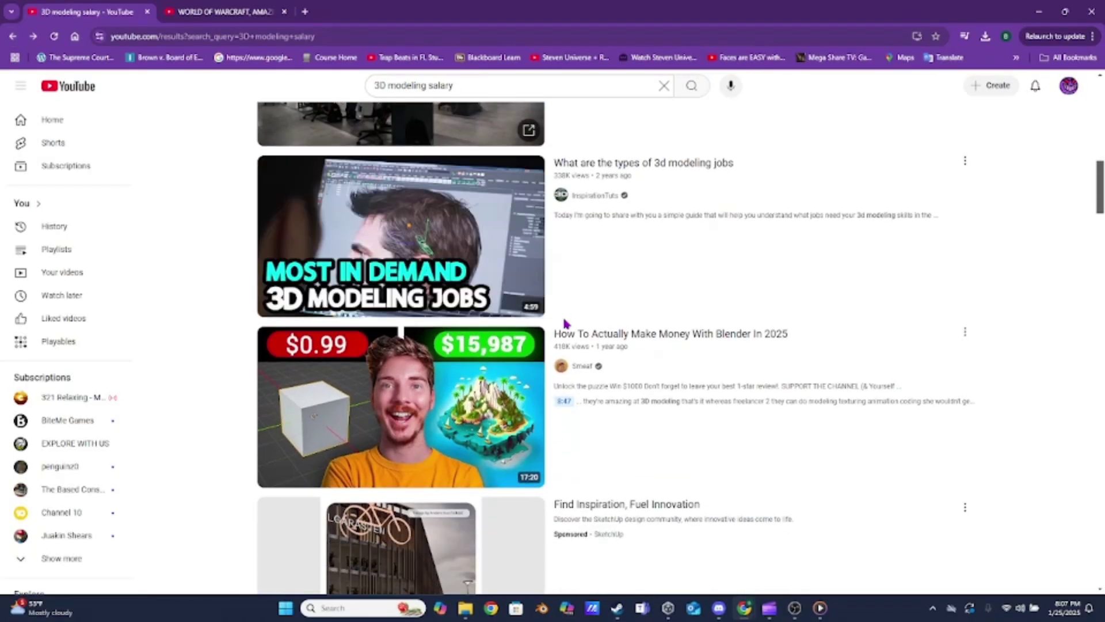
scroll(564, 324, "down", 5)
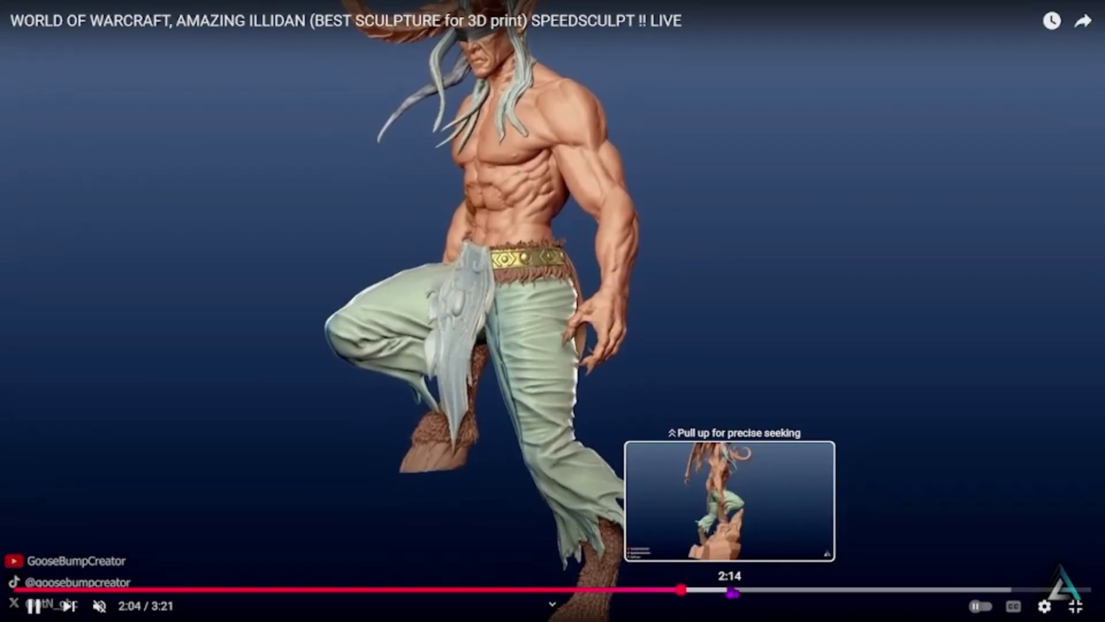
Step: Skip further ahead in the World of Warcraft Illidan speedsculpt video
left_click(719, 590)
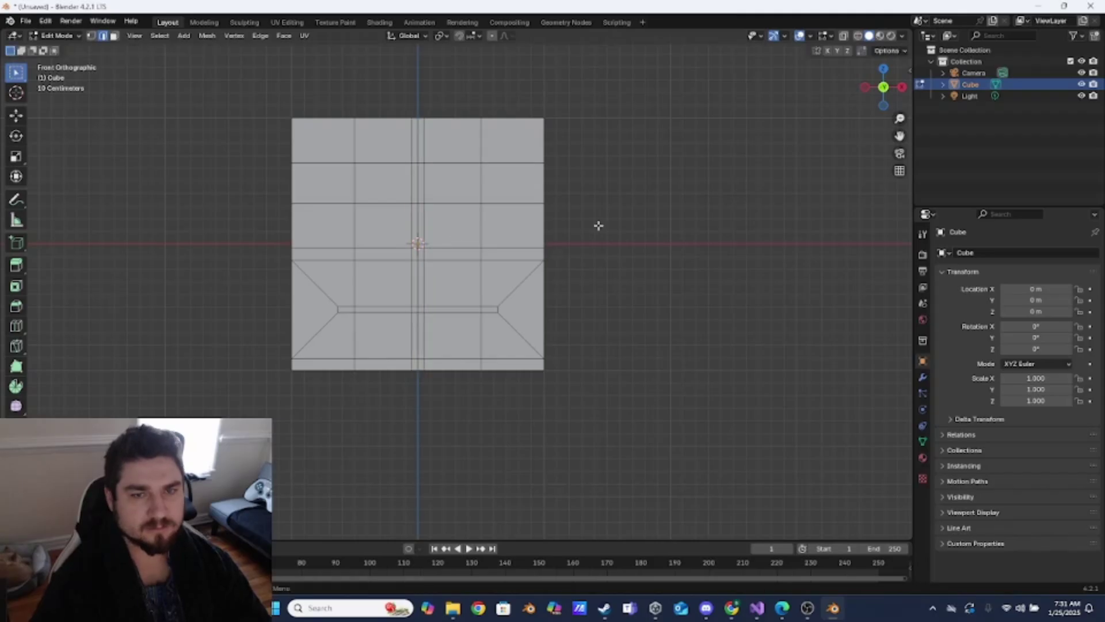
Step: Add several parallel loop cuts across the side of the subdivided cube
key("KP_3")
key("KP_1")
key("KP_3")
key("ctrl+r")
scroll(541, 203, "up", 3)
left_click(541, 202)
Step: Round the whole cube partway toward a sphere with To Sphere to form a basic head shape
key("KP_1")
key("a")
key("shift+alt+s")
left_click(781, 207)
key("KP_3")
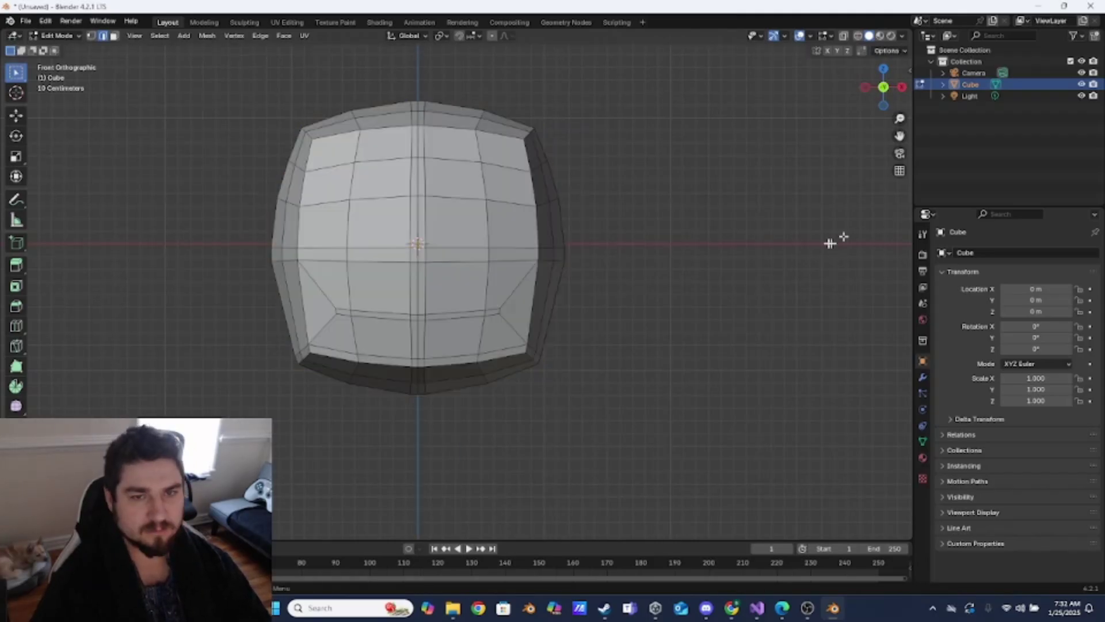
key("KP_1")
key("a")
scroll(699, 241, "up", 1)
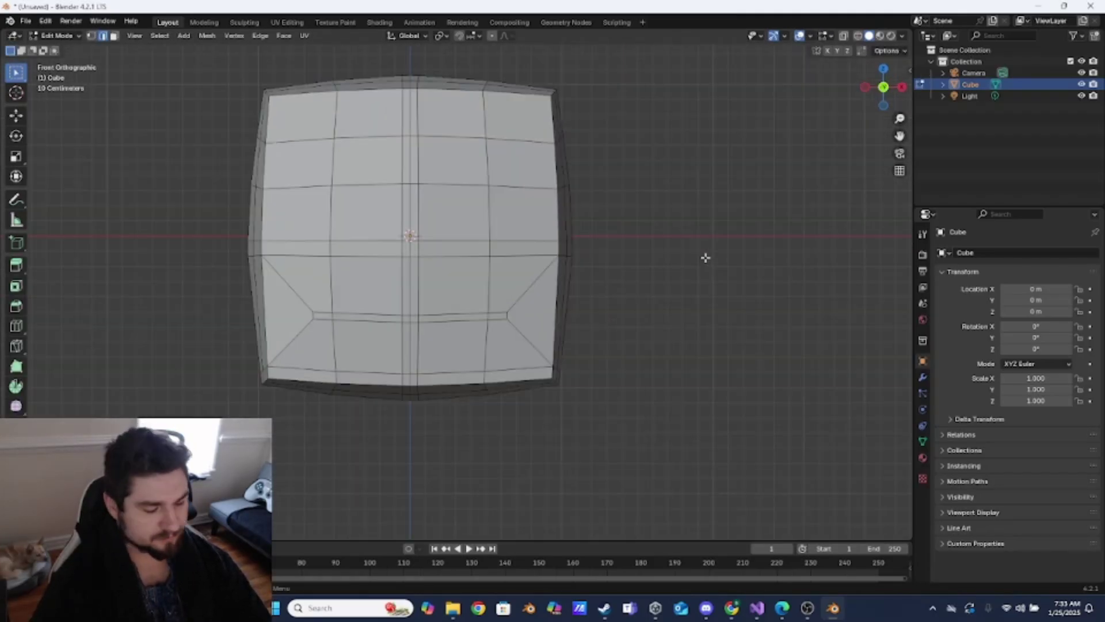
Step: Delete all faces on one half of the head, up to the centre line
key("alt+a")
key("alt+z")
left_click_drag(197, 50, 409, 439)
key("x")
key("f")
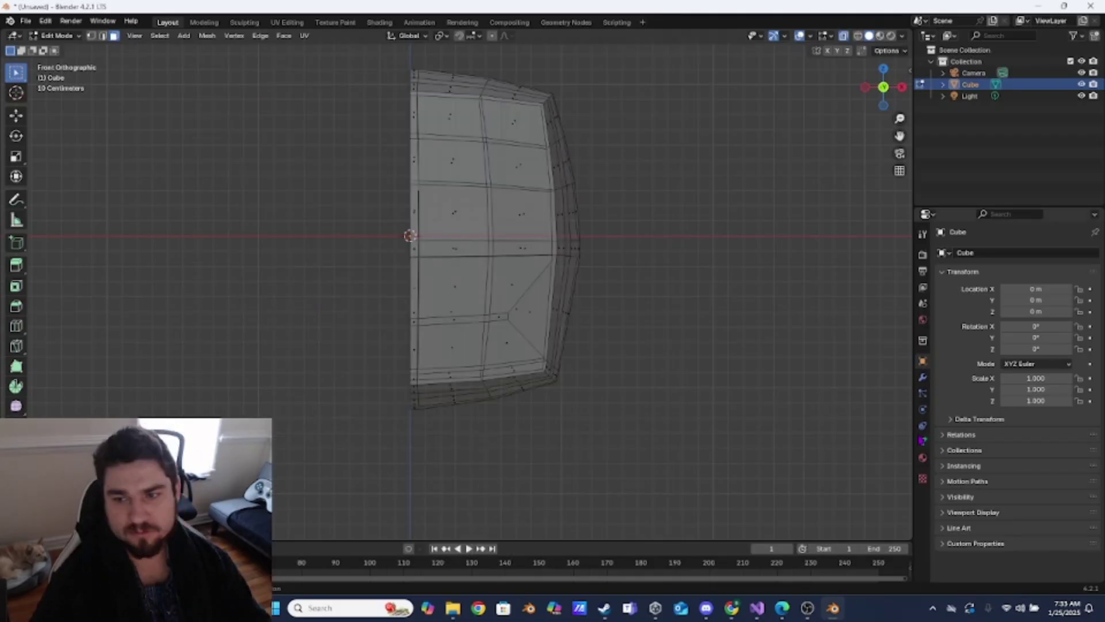
Step: Add a Mirror modifier on the X axis to rebuild the deleted half of the head
left_click(922, 377)
left_click(965, 252)
left_click(1041, 374)
key("alt+z")
scroll(494, 213, "up", 1)
Step: Inset the faces in the eye area and recess them into the head as an eye socket
key("i")
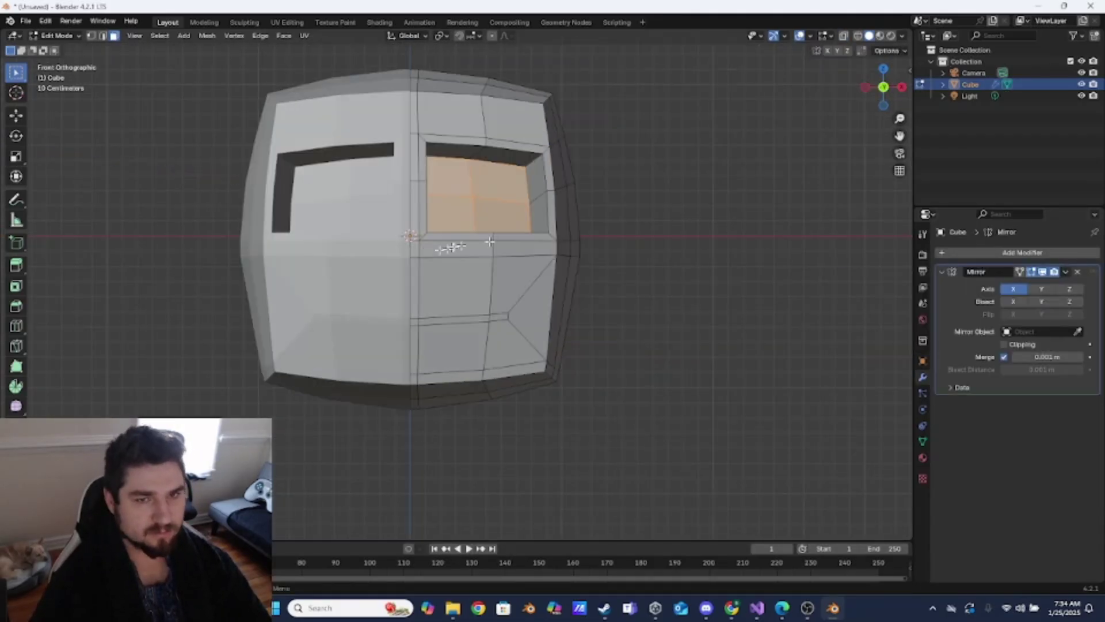
middle_click_drag(673, 217, 587, 217)
scroll(587, 217, "up", 2)
Step: Select the centre strip between the eye sockets and extrude it forward as the start of the nose
key("KP_1")
left_click(410, 138)
left_click(409, 250, "ctrl")
key("KP_3")
key("e")
left_click(384, 244)
middle_click_drag(384, 244, 684, 254)
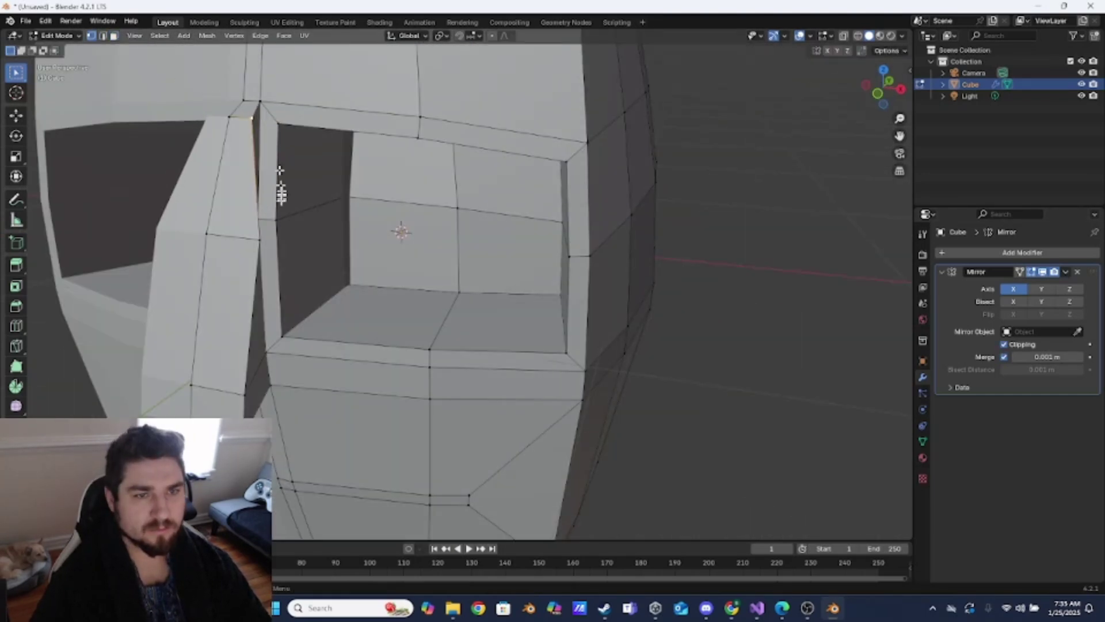
Step: Try a loop cut beside the nose and undo the last three nose edits
middle_click_drag(281, 195, 309, 145)
key("ctrl+r")
key("Escape")
key("KP_1")
key("ctrl+z")
key("ctrl+z")
key("ctrl+z")
Step: Move the selected nose vertex along the Y axis to shape the nose profile, and preview the head
left_click(428, 220)
key("g")
key("y")
middle_click_drag(428, 220, 422, 297)
left_click(468, 303)
key("Tab")
key("Tab")
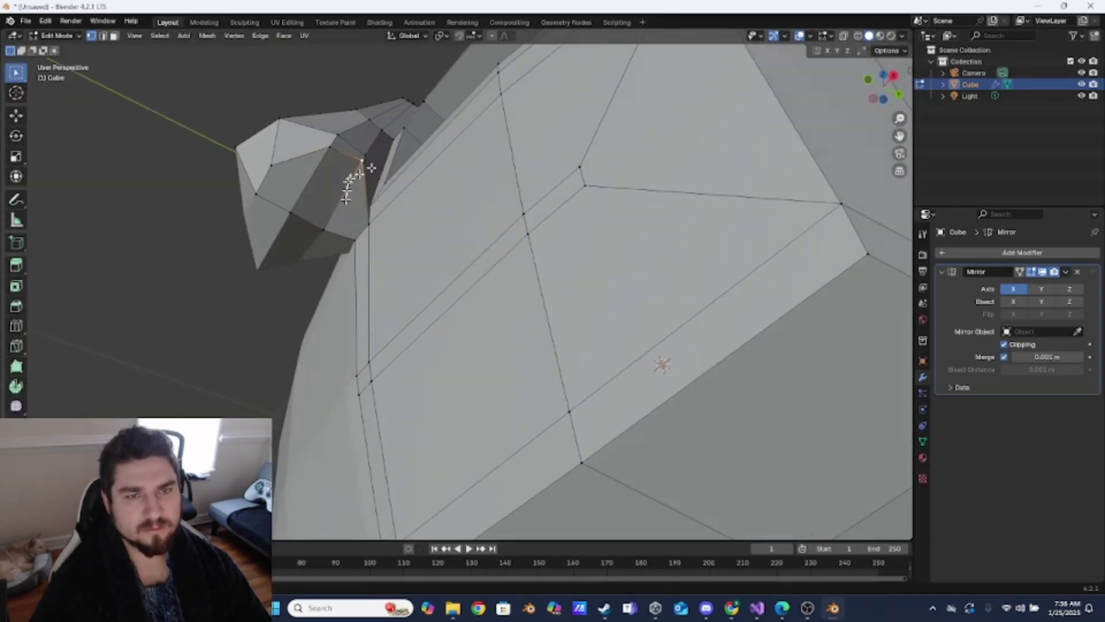
Step: Move a vertex on the underside of the nose along the Z axis
middle_click_drag(348, 335, 512, 95)
key("g")
key("z")
left_click(522, 249)
Step: Inset the face under the nose and move it along the Z axis to form a nostril
middle_click_drag(523, 249, 533, 159)
key("3")
left_click(405, 164)
key("i")
left_click(395, 190)
middle_click_drag(394, 189, 438, 270)
key("g")
key("z")
key("Tab")
key("Tab")
middle_click_drag(485, 200, 437, 224)
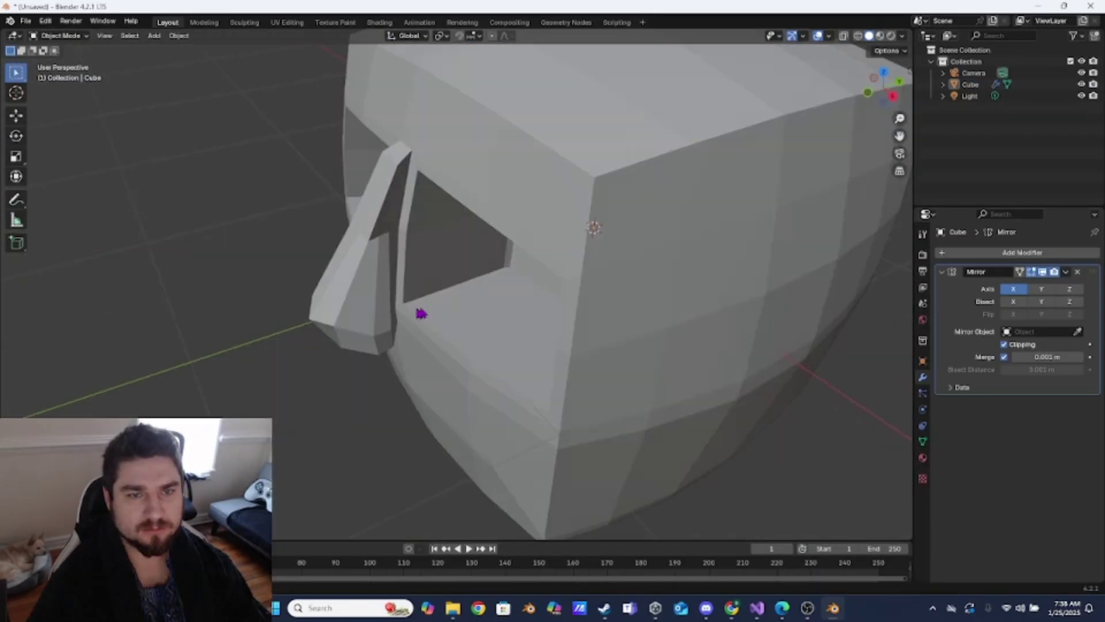
Step: Reposition the vertices beside the nose bridge to reshape its transition to the eye socket
middle_click_drag(420, 313, 403, 202)
scroll(524, 245, "up", 3)
key("g")
left_click(498, 225)
middle_click_drag(499, 224, 619, 256)
key("g")
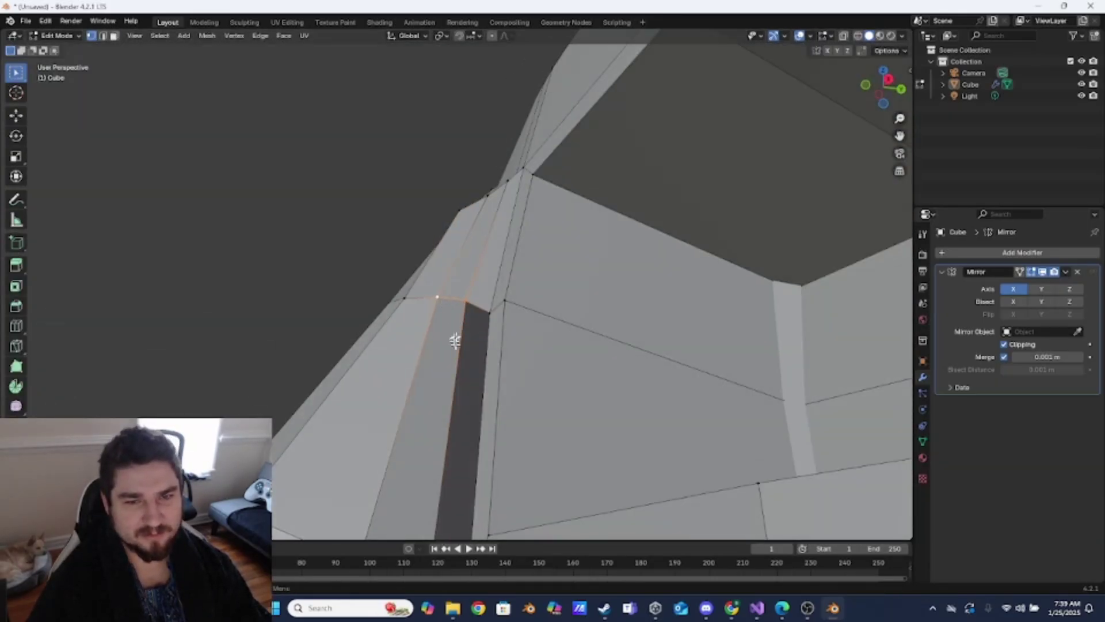
Step: Move the vertices along the nose's side closer to the eye socket's inner edge
key("Tab")
middle_click_drag(455, 341, 476, 217)
key("Tab")
key("g")
left_click(476, 217)
left_click(474, 346)
middle_click_drag(483, 163, 553, 254)
scroll(474, 346, "down", 3)
Step: Select the edge loop around the eye opening and scale it along the Z axis
key("ctrl+r")
key("Escape")
key("KP_1")
left_click(484, 187, "alt")
key("s")
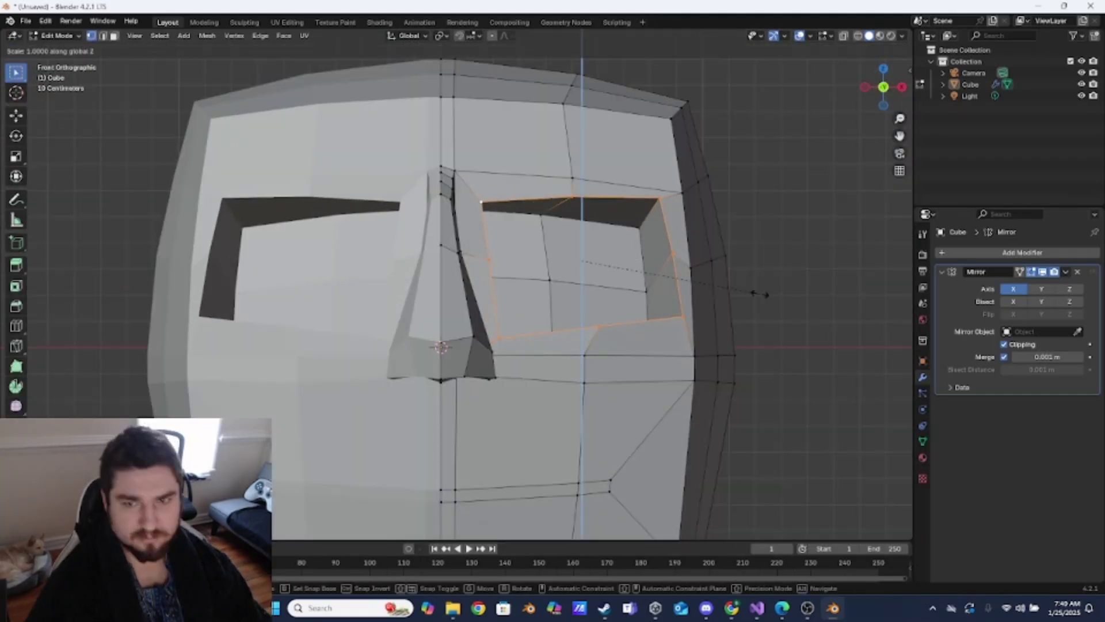
left_click(727, 284)
key("Tab")
middle_click_drag(727, 283, 725, 288)
Step: Move the upper outer corner vertex of the eye opening inward and down to soften its shape
key("KP_1")
key("Tab")
left_click(660, 209)
key("g")
left_click(654, 221)
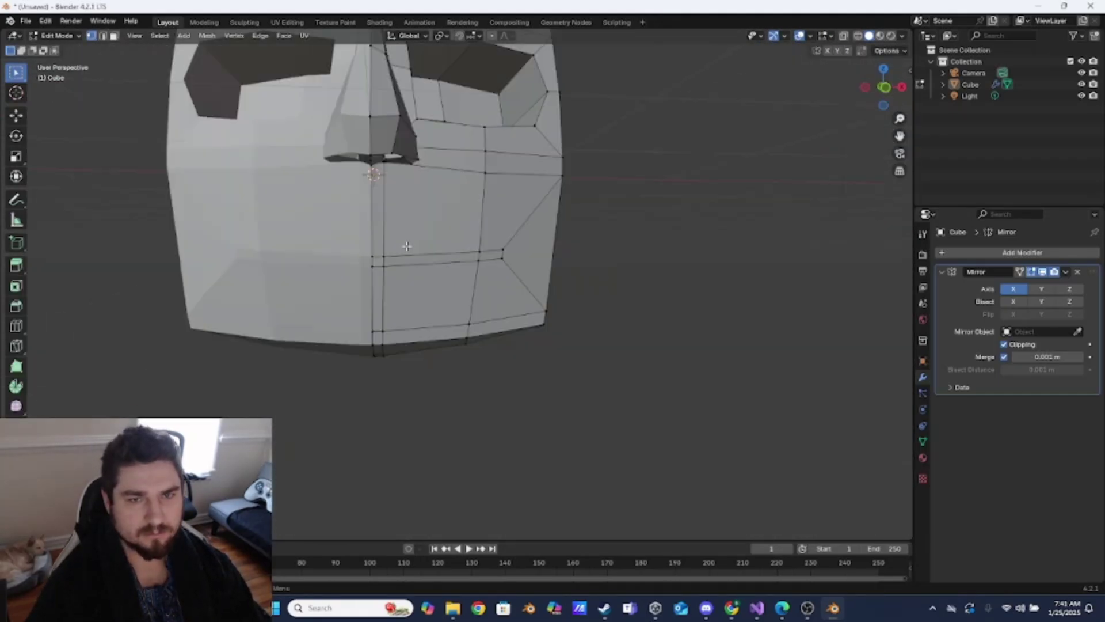
Step: Add loop cuts around the mouth area and give the head a Subdivision modifier
key("ctrl+r")
scroll(575, 385, "up", 2)
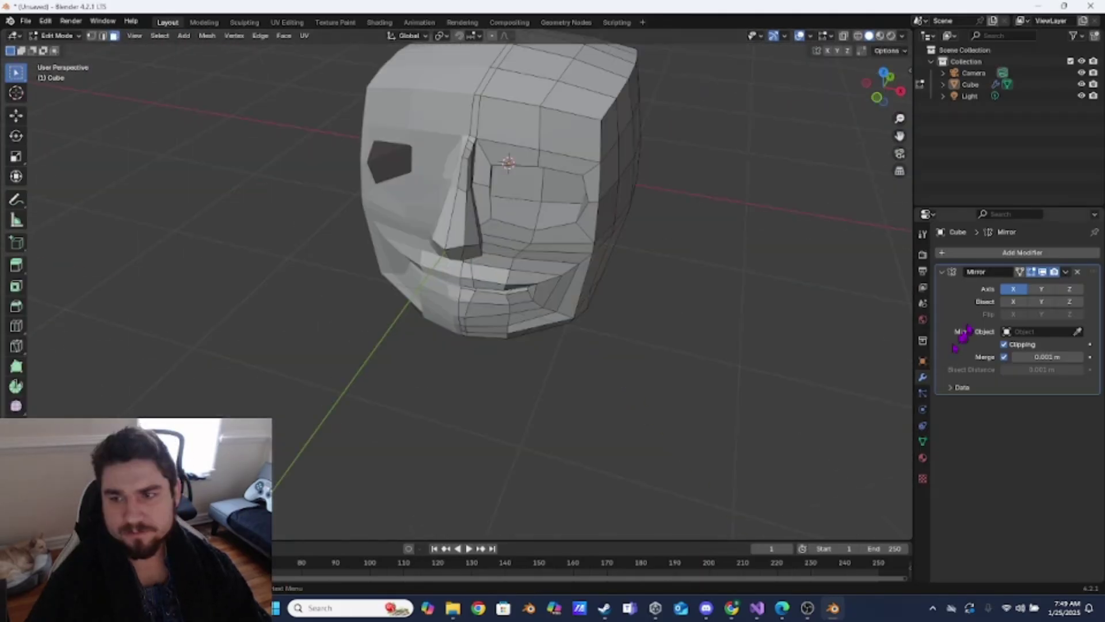
left_click(1022, 253)
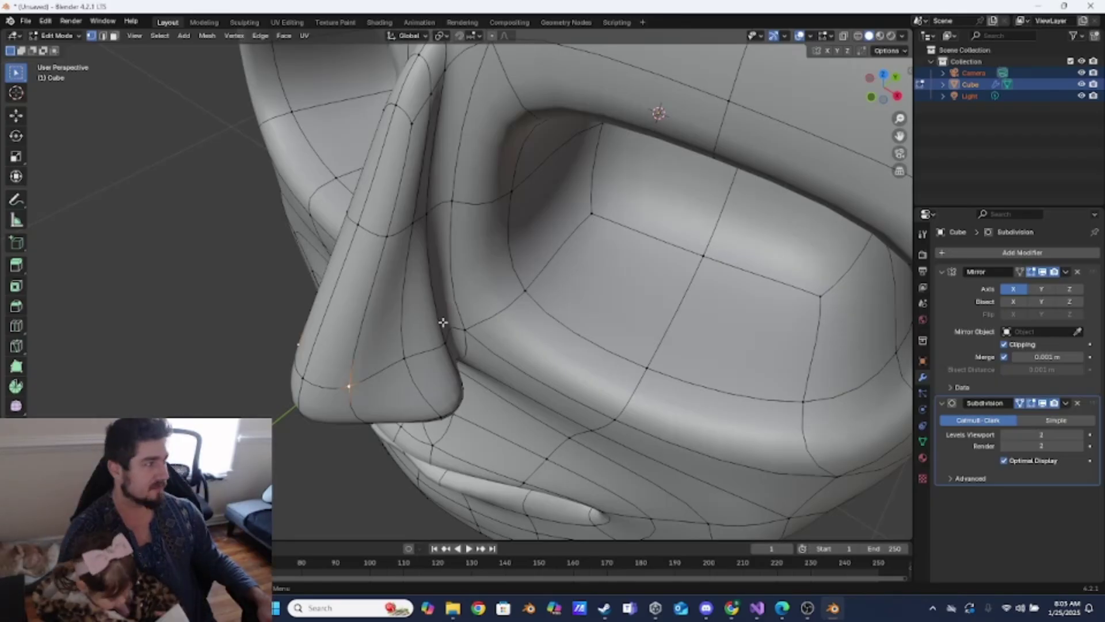
Step: Reposition vertices along the side and base of the smoothed nose to refine its form
middle_click_drag(442, 323, 352, 222)
scroll(353, 223, "down", 3)
scroll(374, 278, "up", 3)
left_click(412, 291)
key("g")
left_click(395, 308)
key("g")
middle_click_drag(395, 308, 422, 309)
left_click(506, 349)
left_click(357, 175)
Step: Adjust a nose profile vertex in the side view and check the smoothed head
key("KP_3")
left_click(264, 276)
key("g")
left_click(261, 269)
middle_click_drag(261, 269, 609, 281)
key("Tab")
scroll(610, 281, "down", 5)
key("Tab")
scroll(609, 281, "up", 5)
middle_click_drag(671, 318, 471, 187)
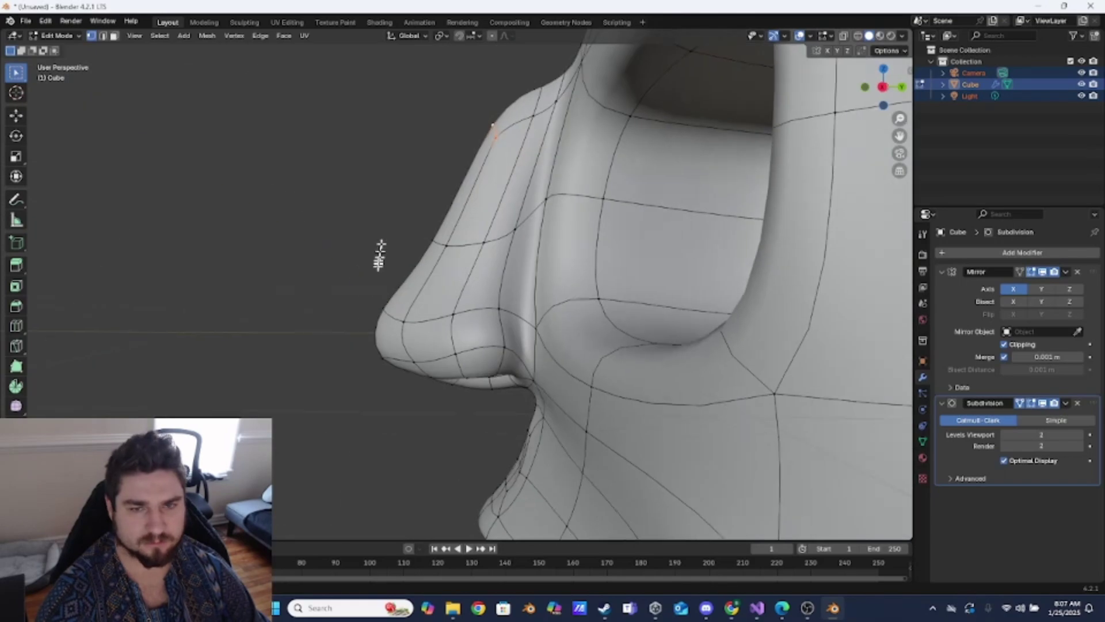
Step: Select the face on the lower side of the nose and scale it in the front view
key("3")
left_click(478, 345)
middle_click_drag(377, 254, 370, 306)
key("Tab")
key("Tab")
key("KP_1")
key("s")
left_click(542, 370)
key("Tab")
middle_click_drag(542, 370, 624, 296)
Step: Move a selected nose vertex along the Z axis to refine the nose, and preview the head
key("Tab")
key("KP_1")
left_click(466, 217)
key("KP_3")
key("Tab")
middle_click_drag(476, 160, 432, 98)
key("Tab")
key("g")
key("z")
left_click(547, 271)
key("Tab")
key("Tab")
Step: Reposition vertices on the lower head in the side and front views to round the jaw
key("KP_3")
middle_click_drag(266, 236, 222, 242)
left_click(439, 328)
key("KP_1")
scroll(439, 328, "down", 3)
left_click(345, 318)
key("g")
left_click(338, 355)
key("g")
left_click(222, 242)
scroll(437, 198, "down", 5)
middle_click_drag(503, 273, 573, 305)
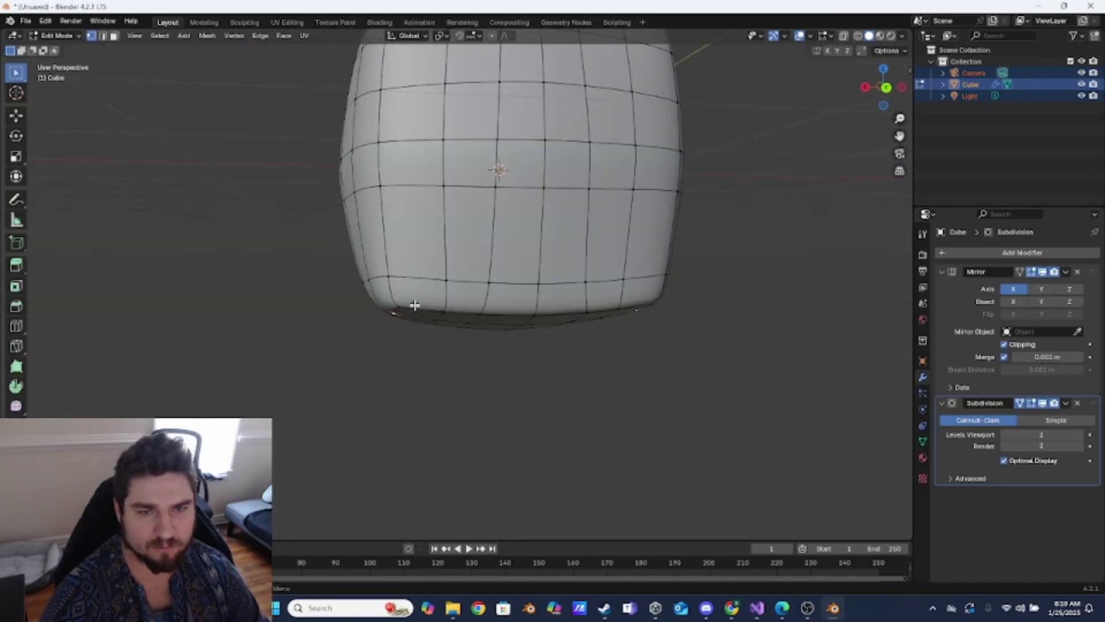
Step: Examine the head mesh from the back, front and side, selecting a face low on its side
scroll(423, 325, "up", 3)
middle_click_drag(432, 343, 329, 331)
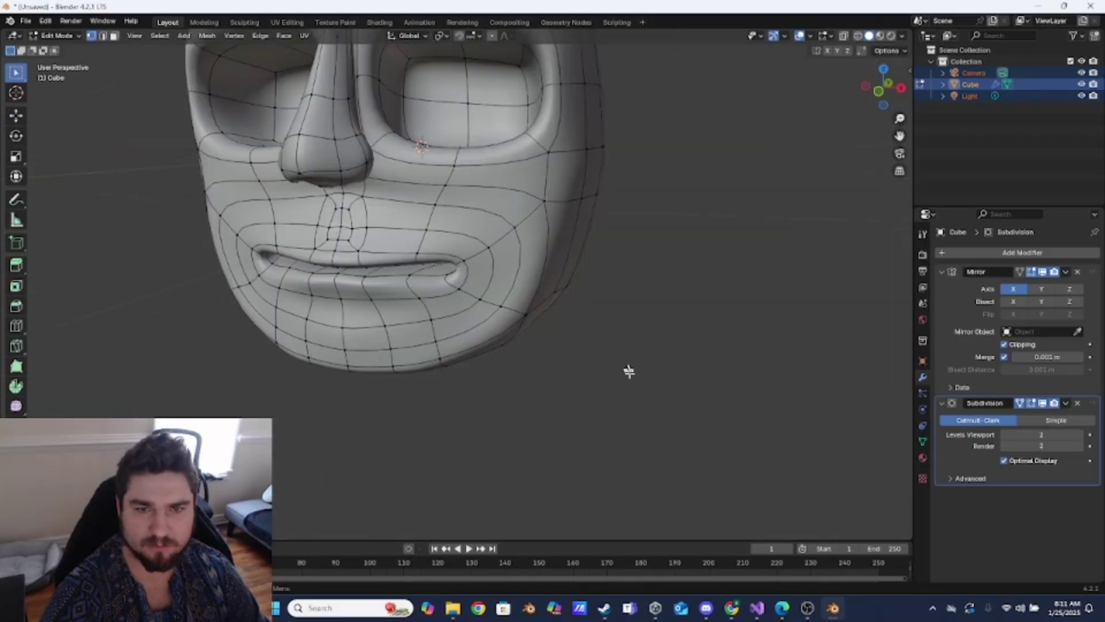
middle_click_drag(626, 370, 451, 247)
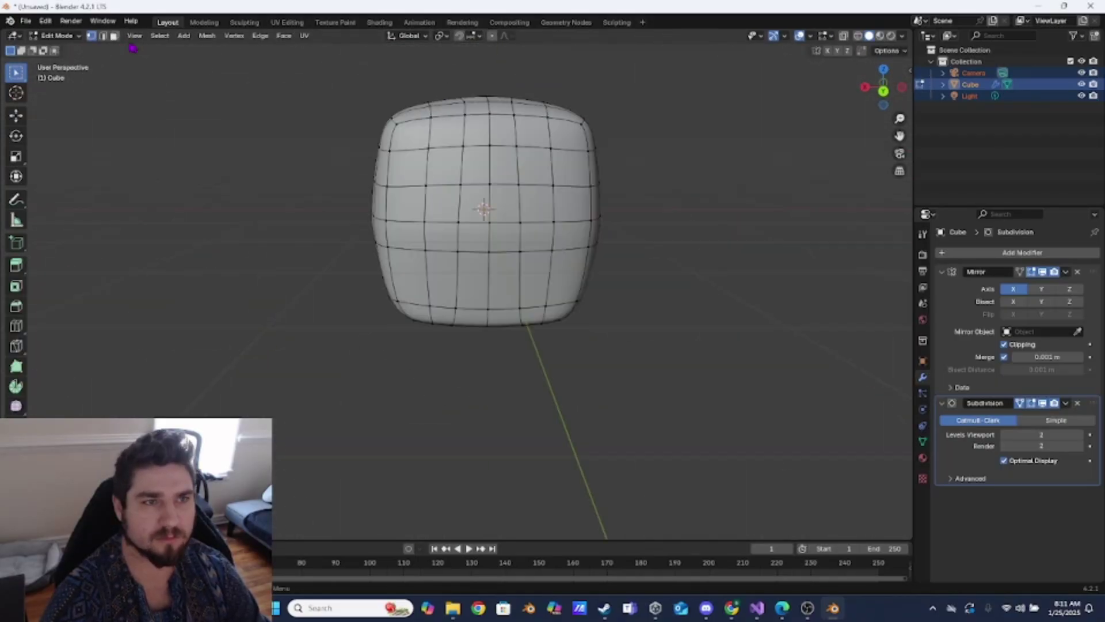
key("3")
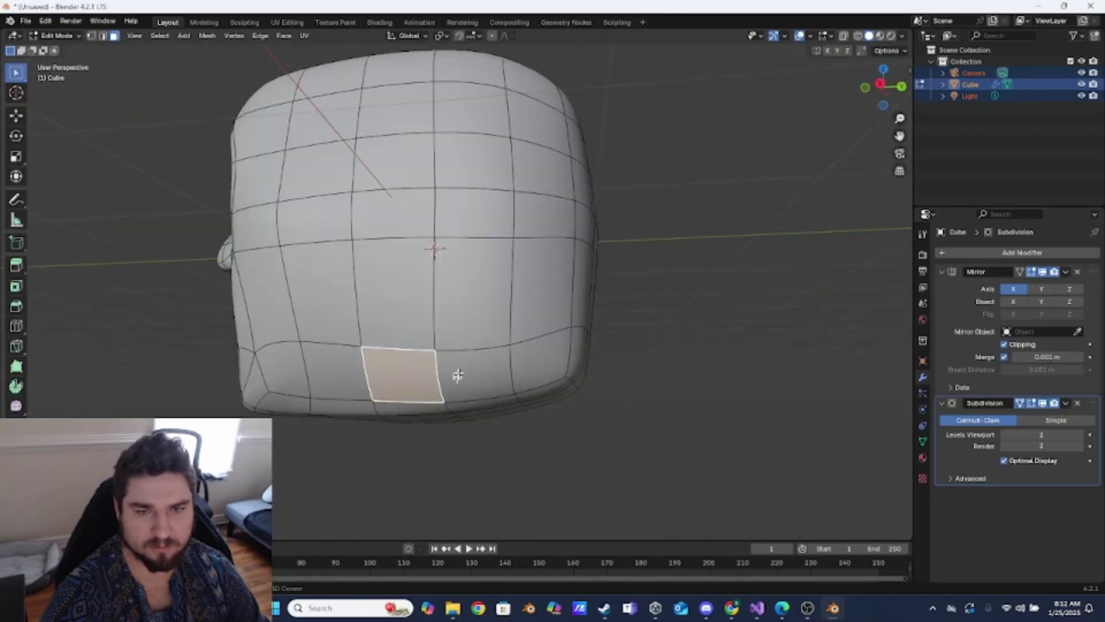
key("Tab")
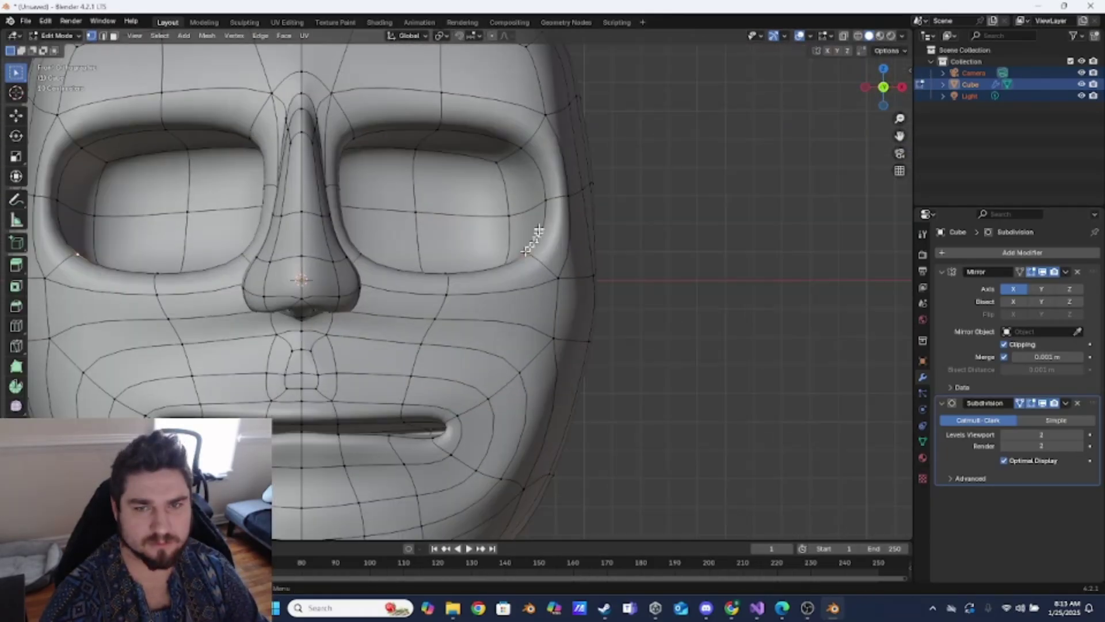
Step: Move a vertex on the forehead above the eye to reshape the brow
scroll(532, 241, "down", 2)
left_click(439, 181)
key("g")
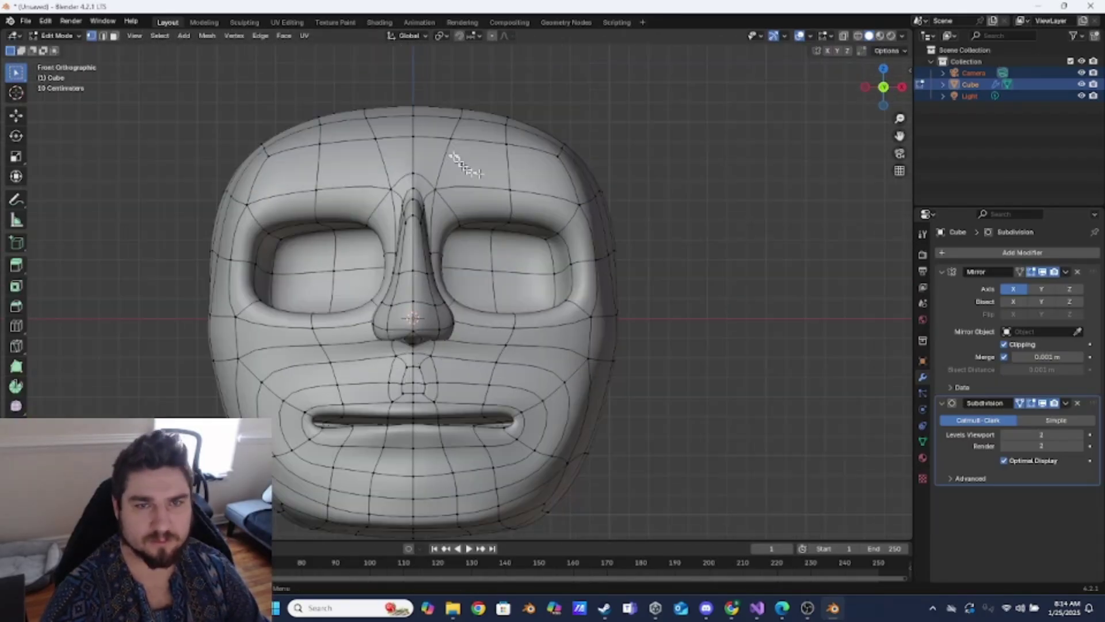
key("KP_3")
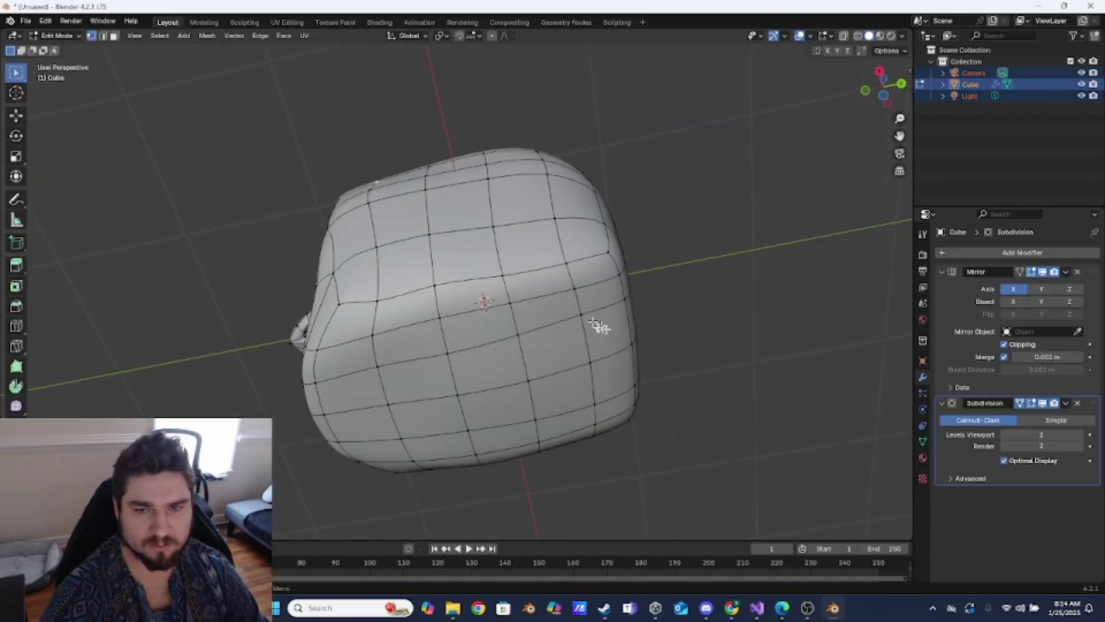